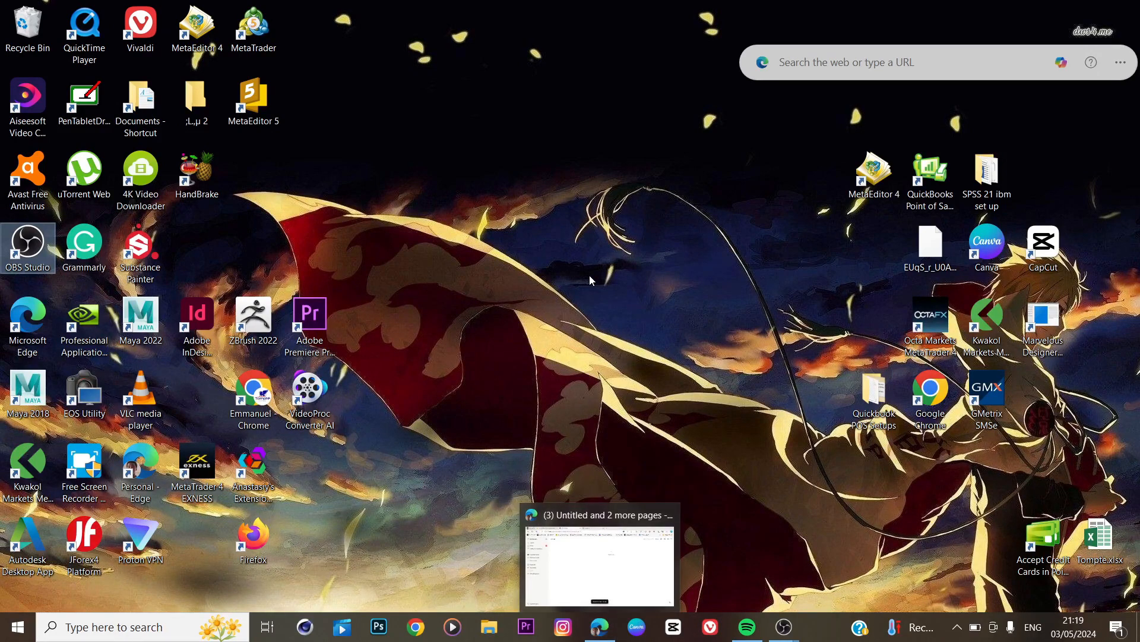
Step: Switch to Notion in the browser and add a new page titled "Week of October 02nd to October 08th"
{"action": "left_click", "coordinate": [606, 634]}
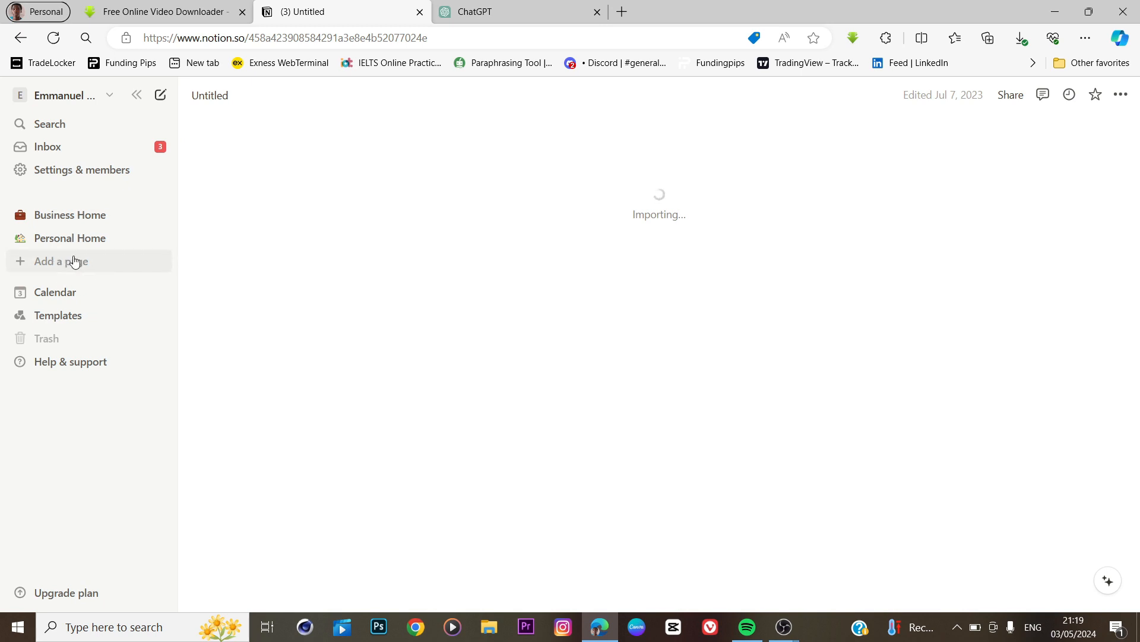
{"action": "left_click", "coordinate": [74, 263]}
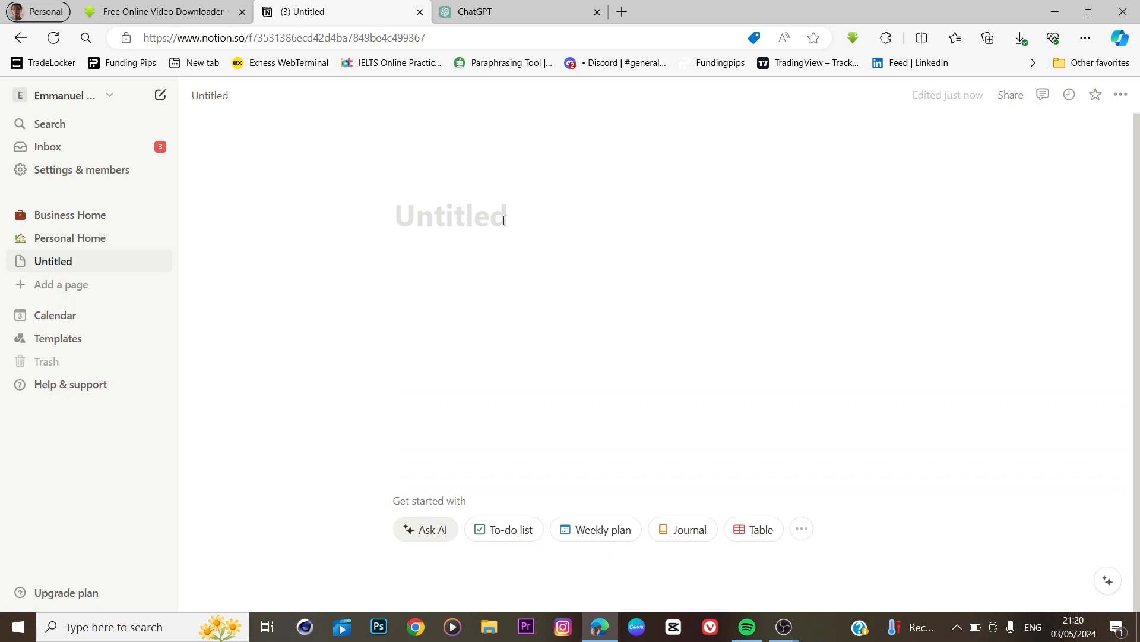
{"action": "type", "text": "Week of "}
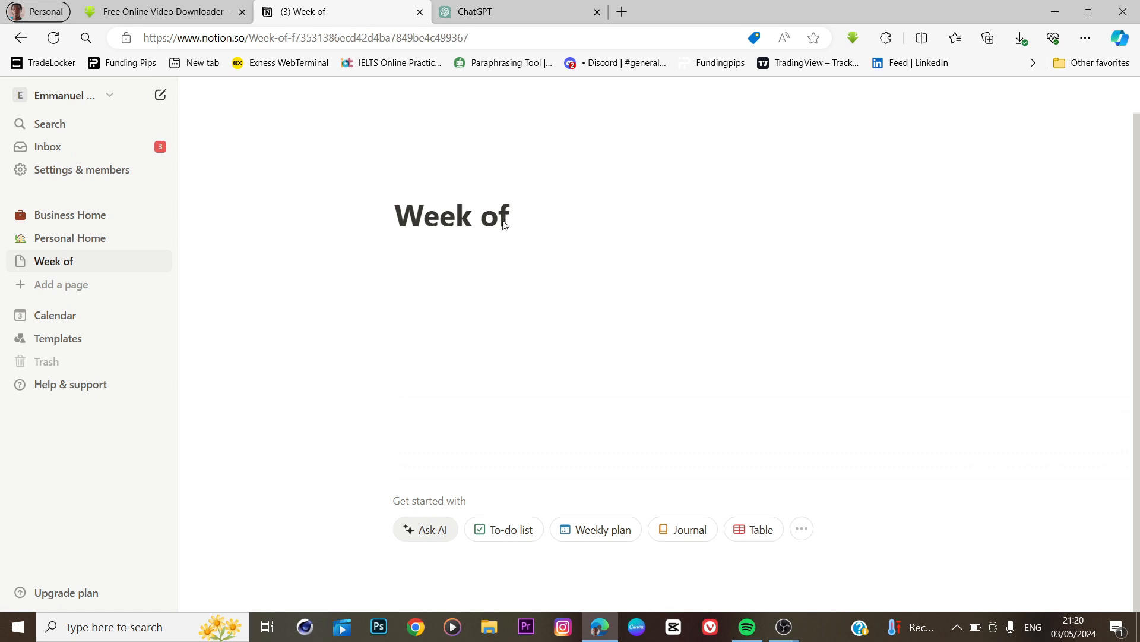
{"action": "type", "text": "October 02nd to October 08th"}
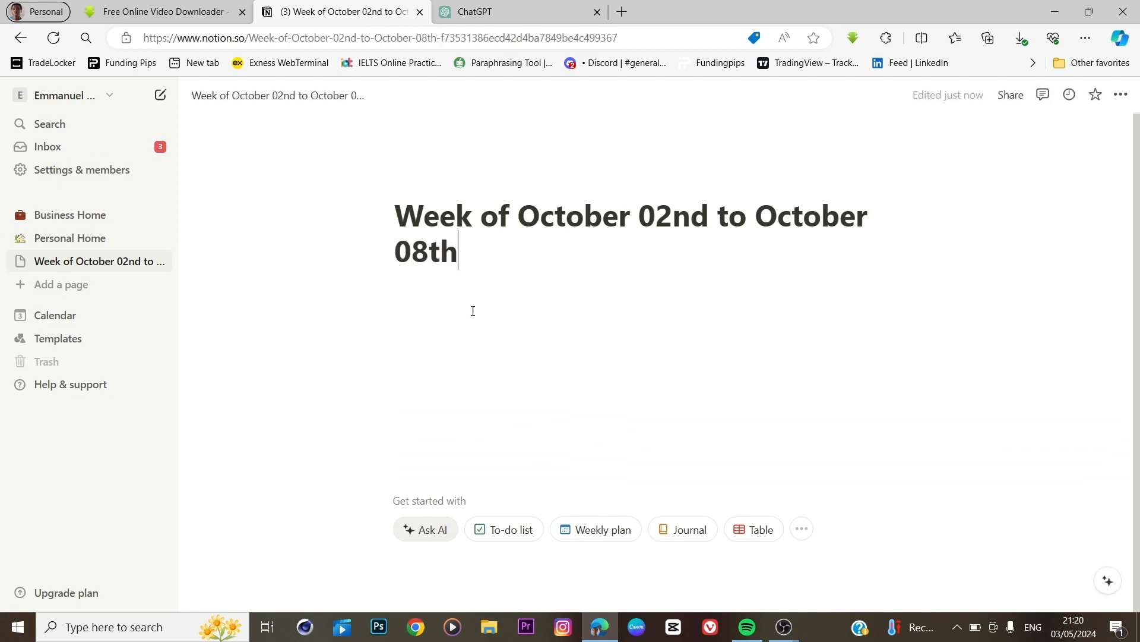
Step: Enter Monday, Tuesday and Wednesday as separate lines in the page body below the title
{"action": "left_click", "coordinate": [429, 303]}
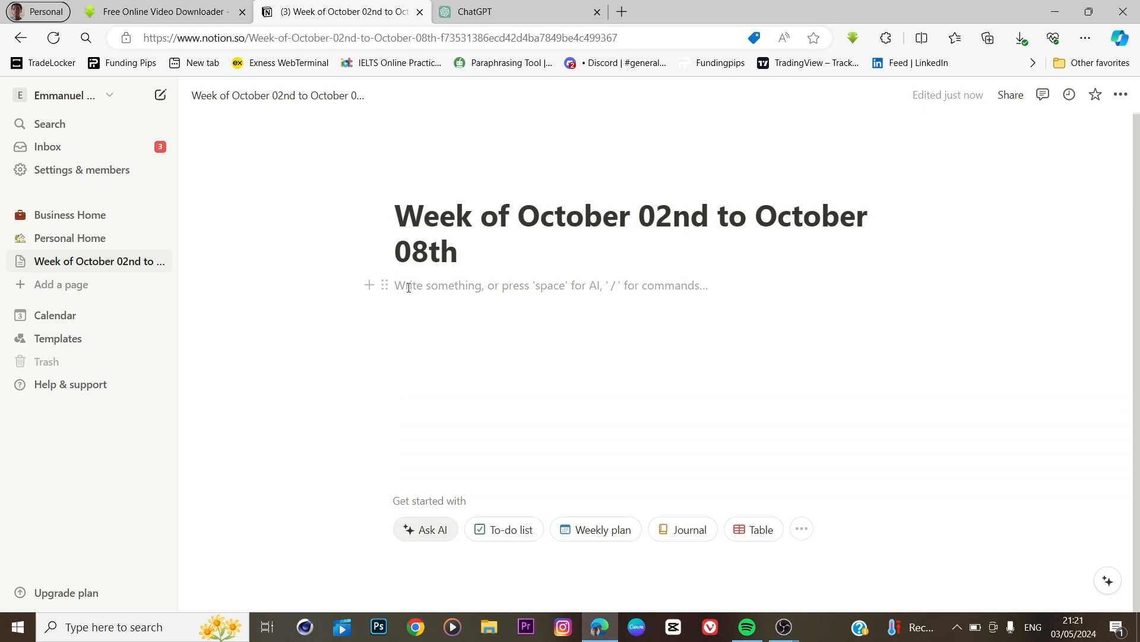
{"action": "left_click", "coordinate": [409, 287]}
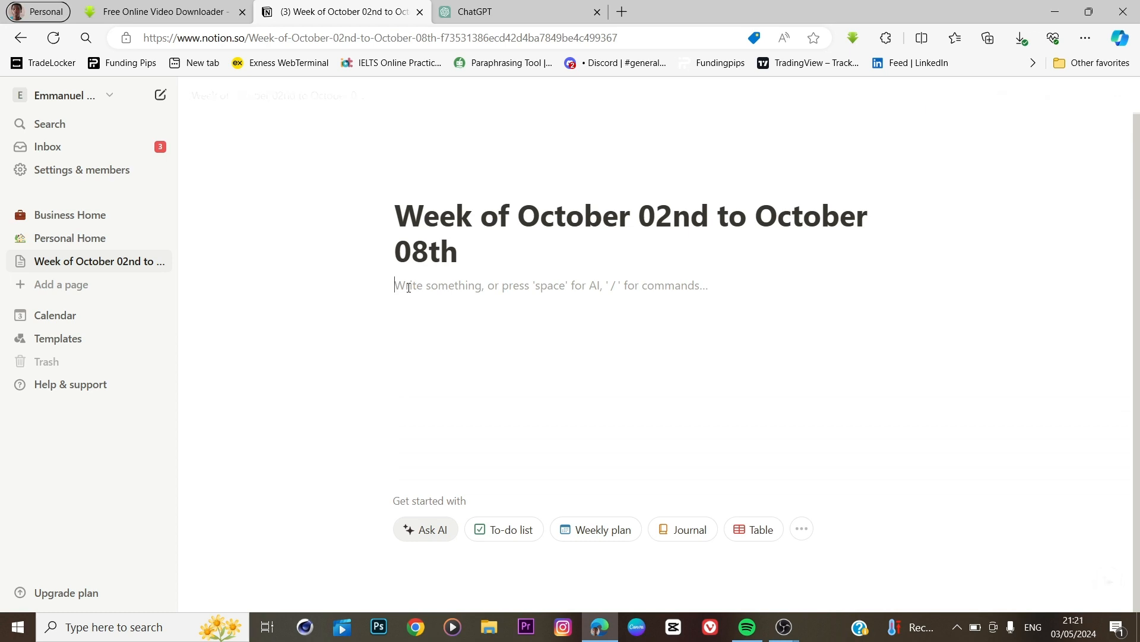
{"action": "type", "text": "Monday"}
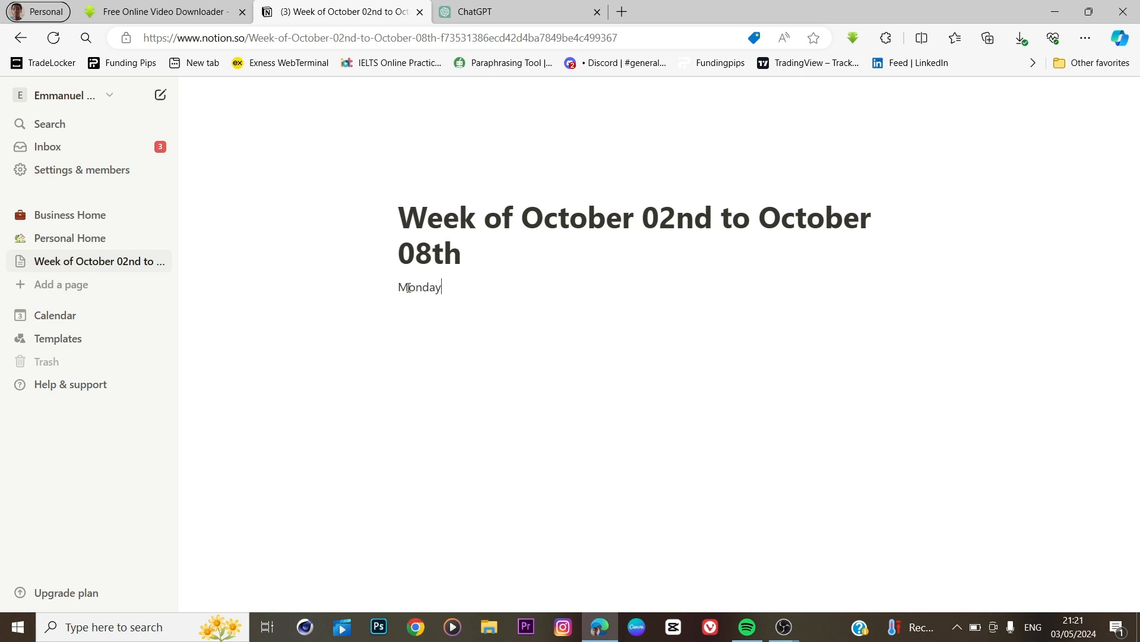
{"action": "key", "text": "Return"}
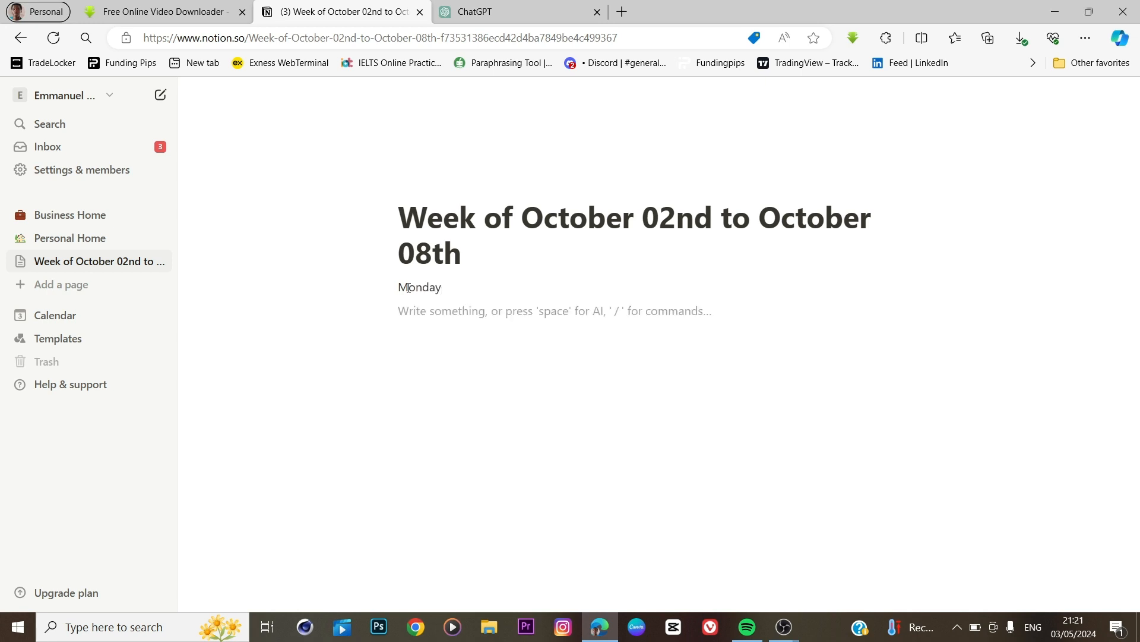
{"action": "type", "text": "Tuesda"}
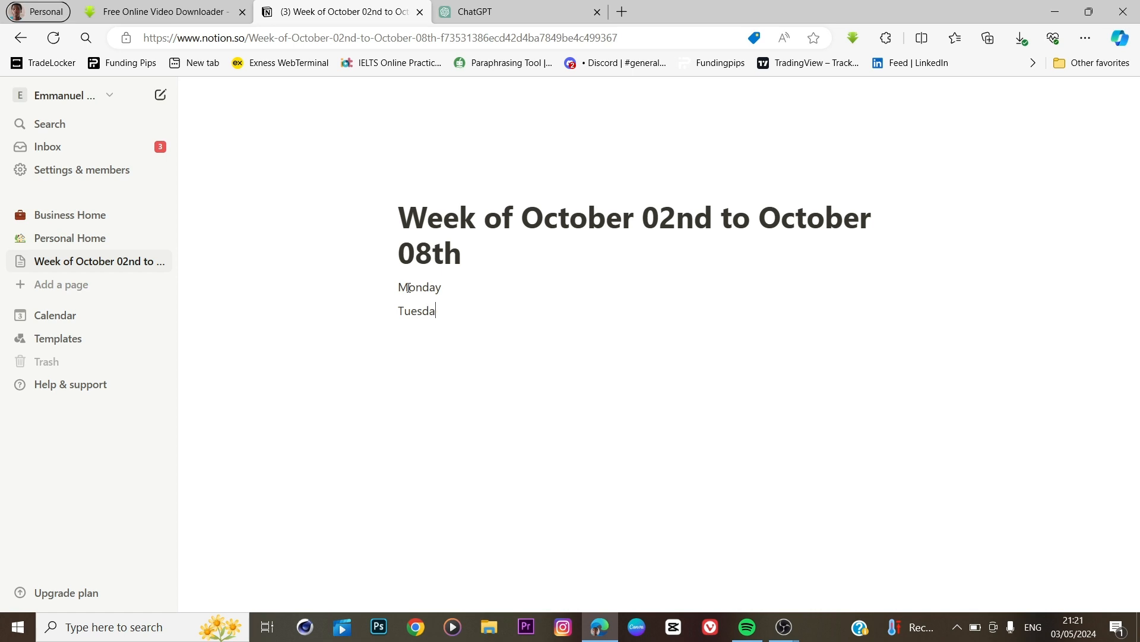
{"action": "type", "text": "y"}
{"action": "key", "text": "Return"}
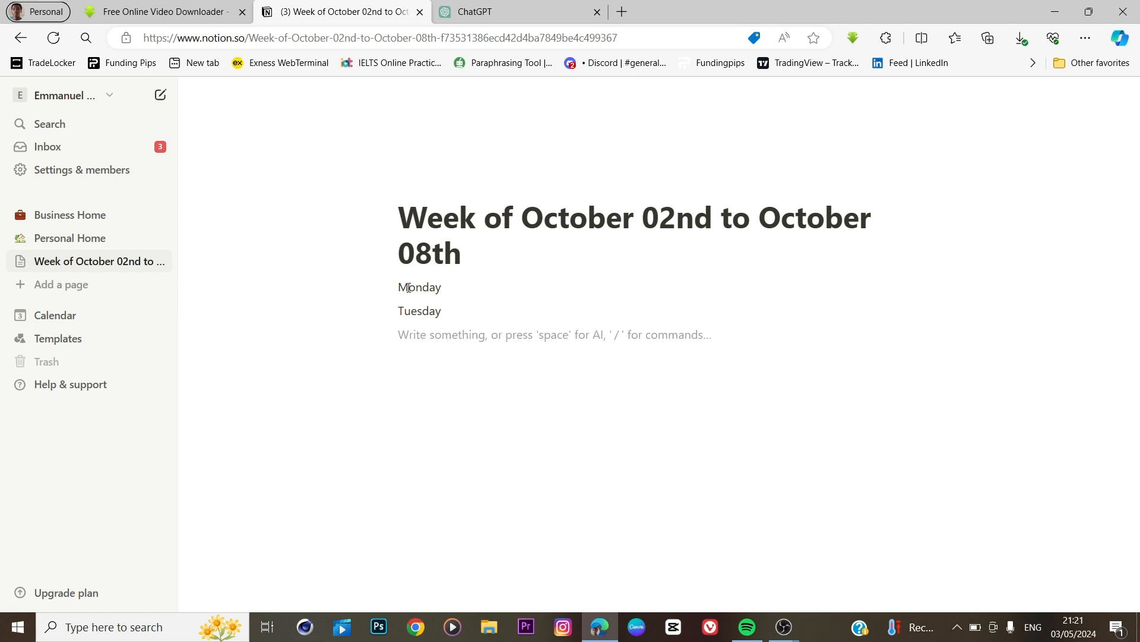
{"action": "type", "text": "Wednesday"}
{"action": "key", "text": "Return"}
Step: Continue the list below Wednesday with separate lines for Thursday, Friday, Saturday and Important
{"action": "type", "text": "Thur"}
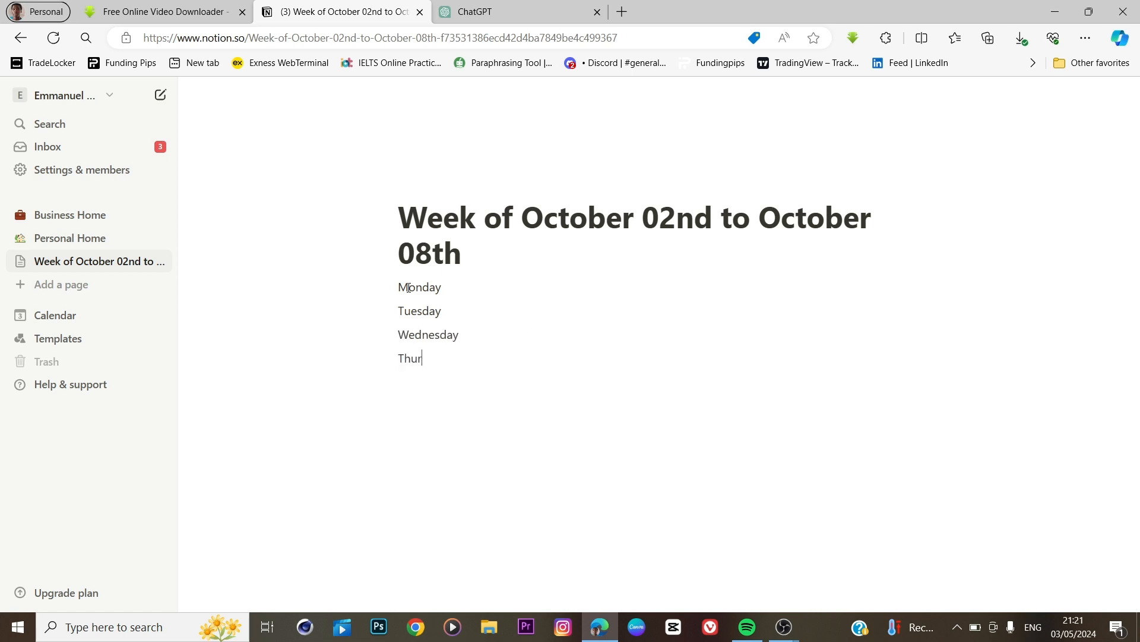
{"action": "type", "text": "sday"}
{"action": "key", "text": "Return"}
{"action": "type", "text": "Friday"}
{"action": "key", "text": "Return"}
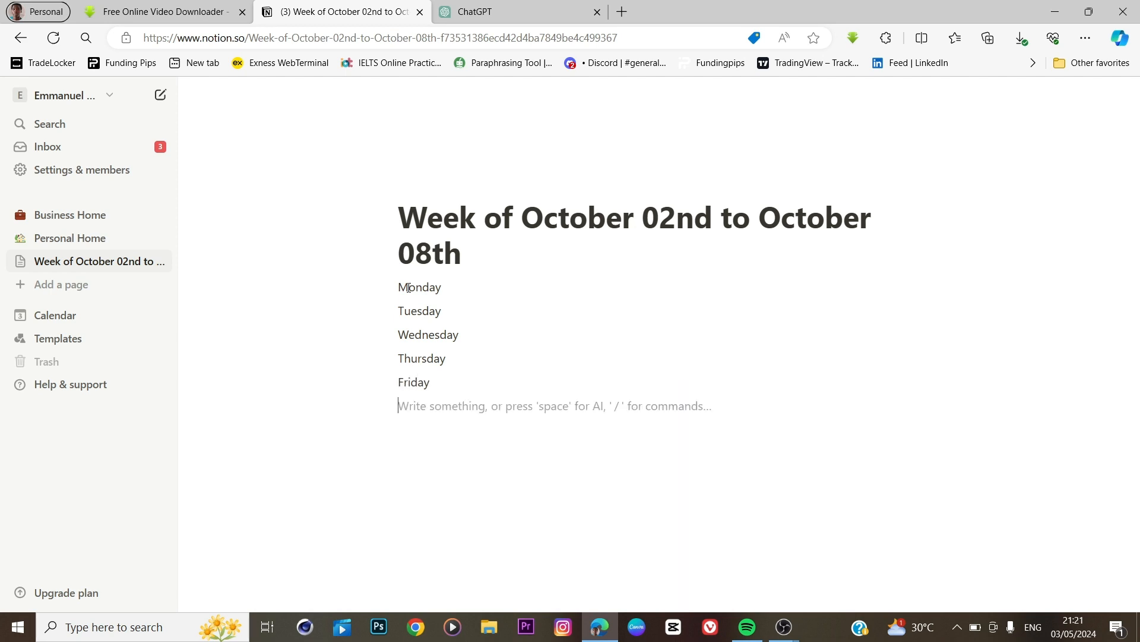
{"action": "type", "text": "Saturday"}
{"action": "key", "text": "Return"}
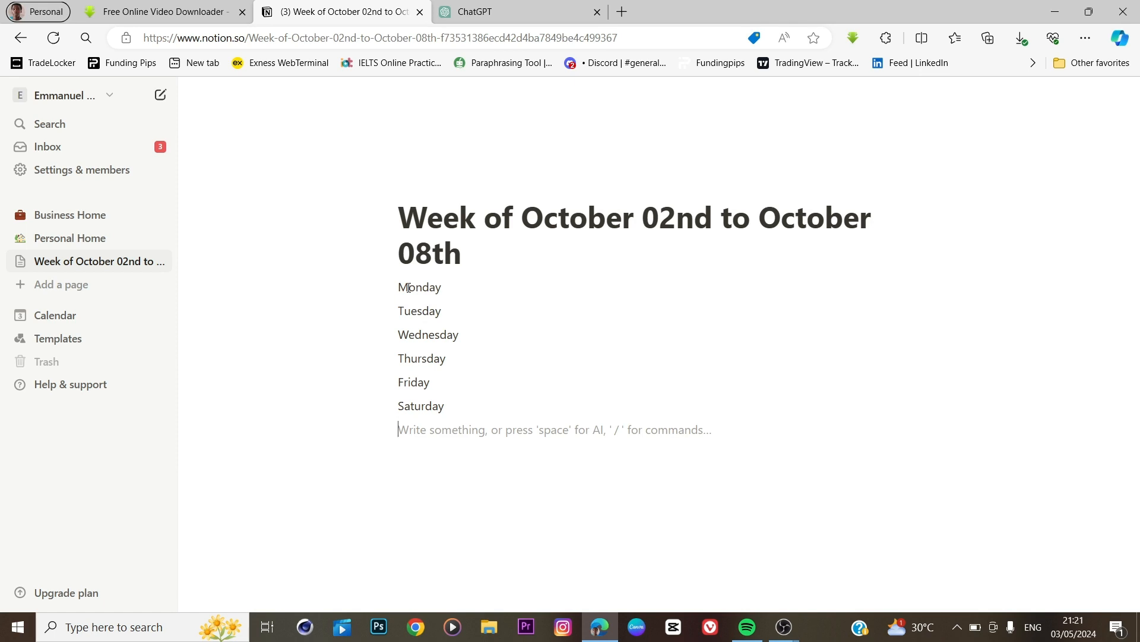
{"action": "type", "text": "I"}
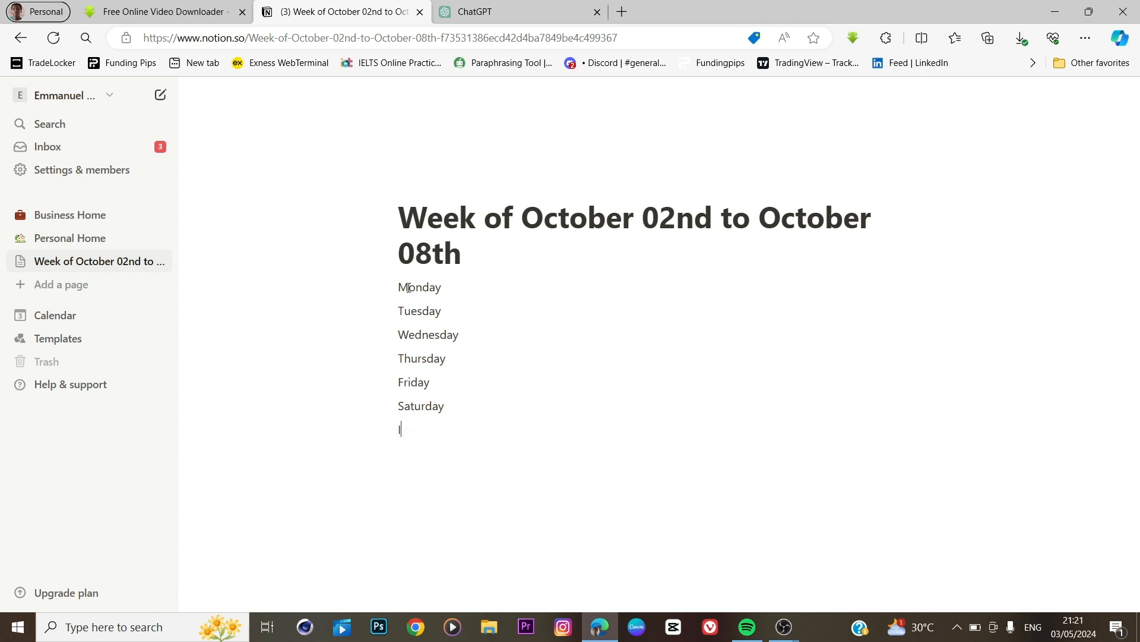
{"action": "type", "text": "mportant"}
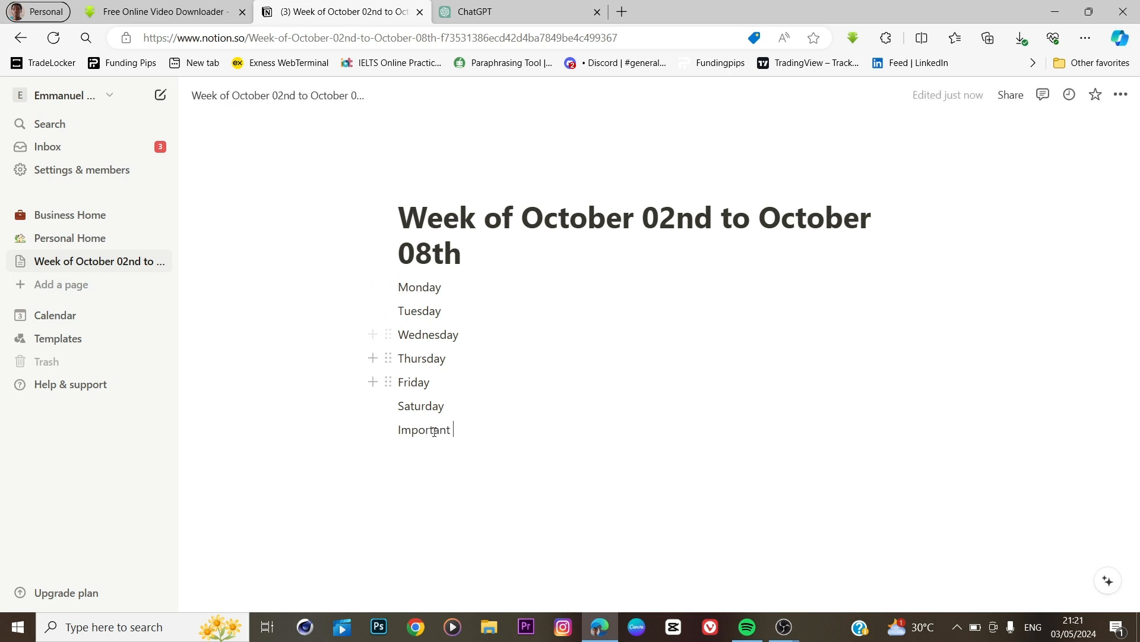
Step: Make all seven lines from Monday to Important bold
{"action": "left_click_drag", "start_coordinate": [451, 429], "coordinate": [399, 431]}
{"action": "left_click", "coordinate": [409, 447]}
{"action": "double_click", "coordinate": [426, 288]}
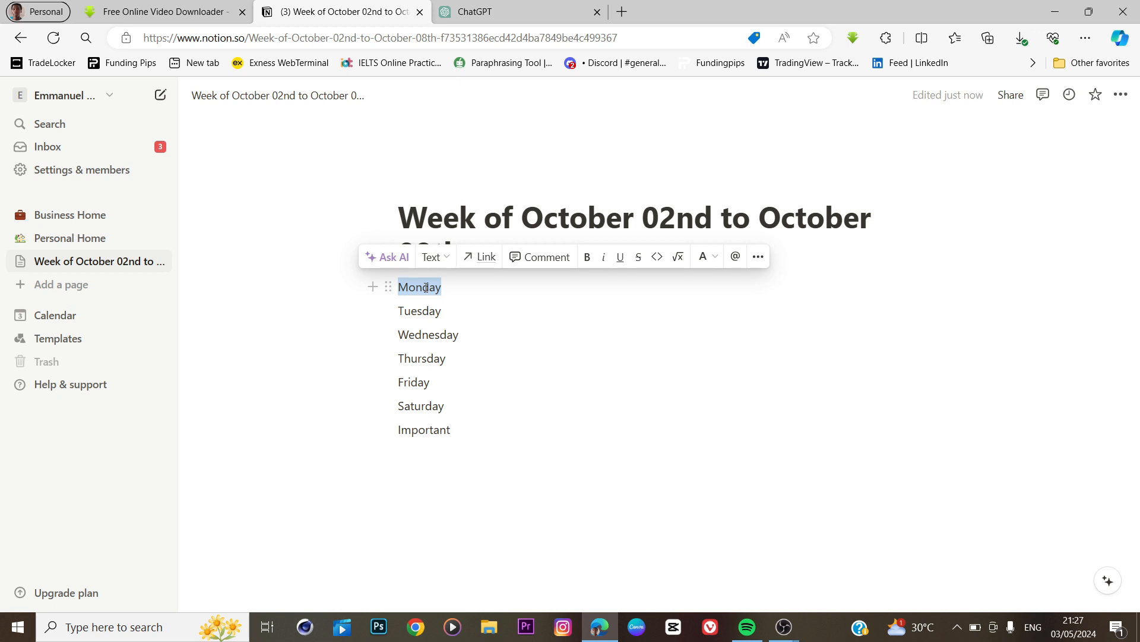
{"action": "key", "text": "ctrl+b"}
{"action": "double_click", "coordinate": [420, 311]}
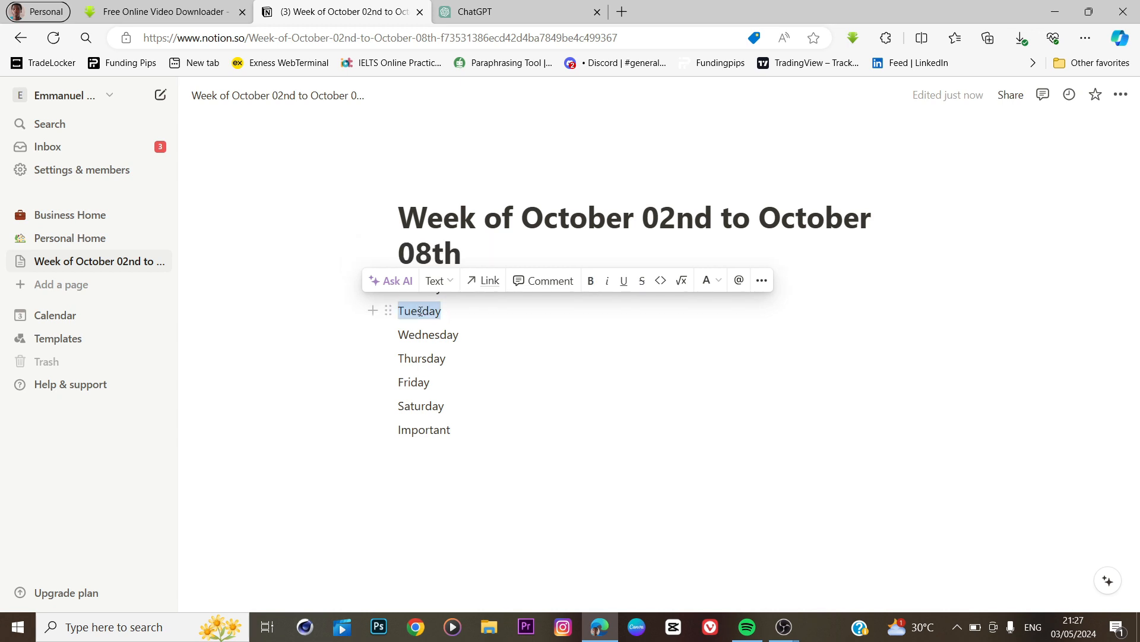
{"action": "key", "text": "ctrl+b"}
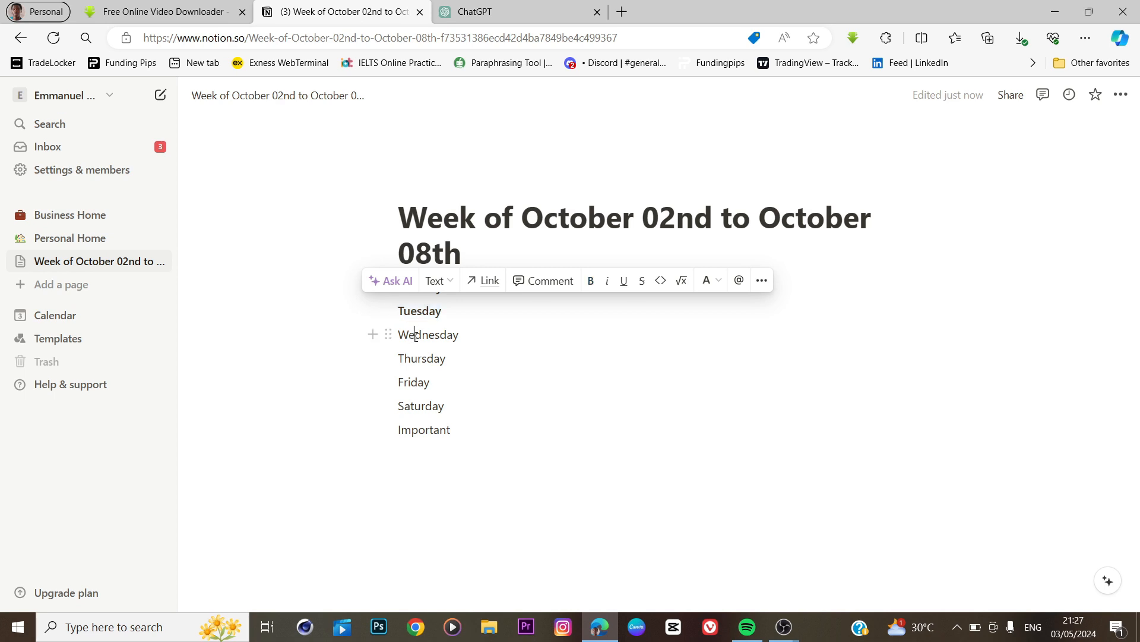
{"action": "double_click", "coordinate": [414, 335]}
{"action": "key", "text": "ctrl+b"}
{"action": "double_click", "coordinate": [414, 359]}
{"action": "double_click", "coordinate": [414, 382]}
{"action": "double_click", "coordinate": [421, 406]}
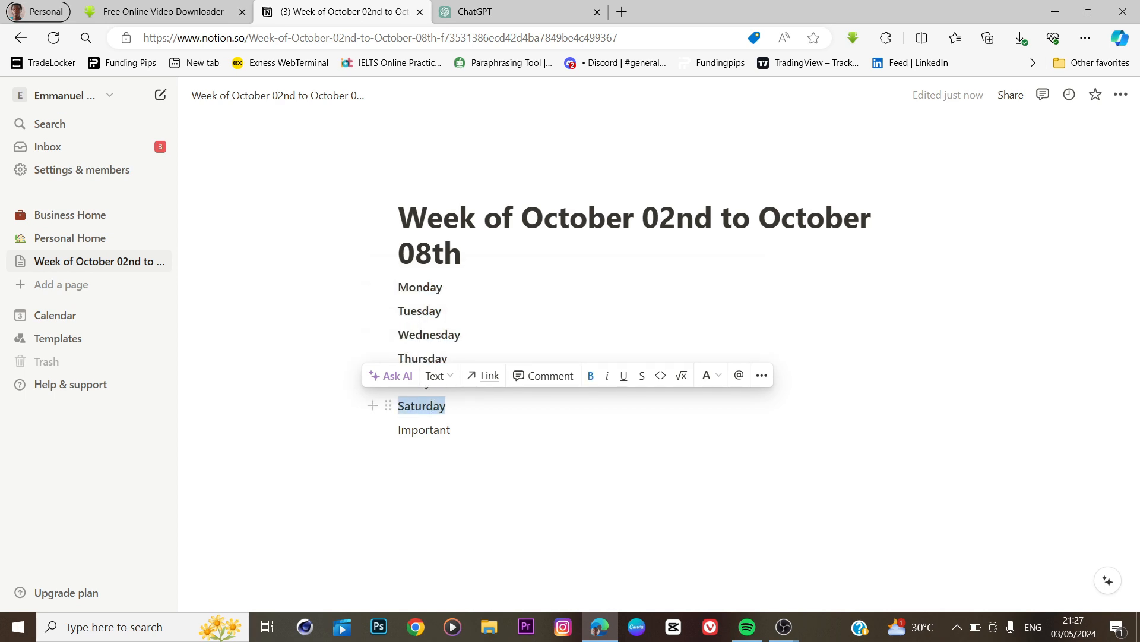
{"action": "double_click", "coordinate": [433, 430]}
{"action": "left_click", "coordinate": [484, 327]}
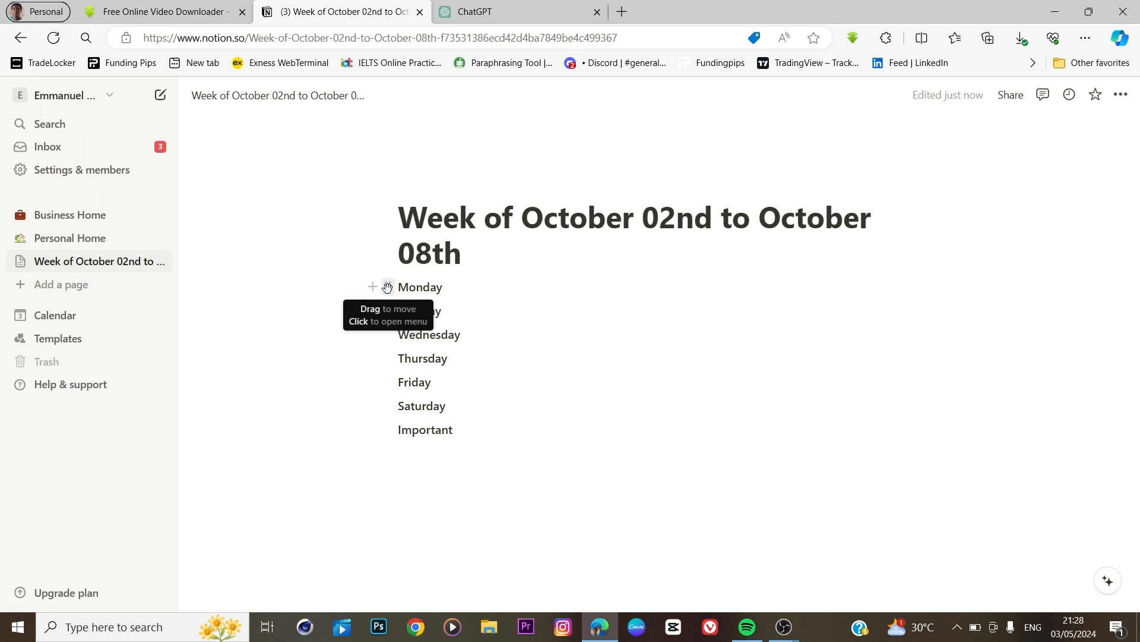
Step: Give the Monday block a red background and the Tuesday block a yellow background
{"action": "left_click", "coordinate": [387, 287]}
{"action": "mouse_move", "coordinate": [281, 390]}
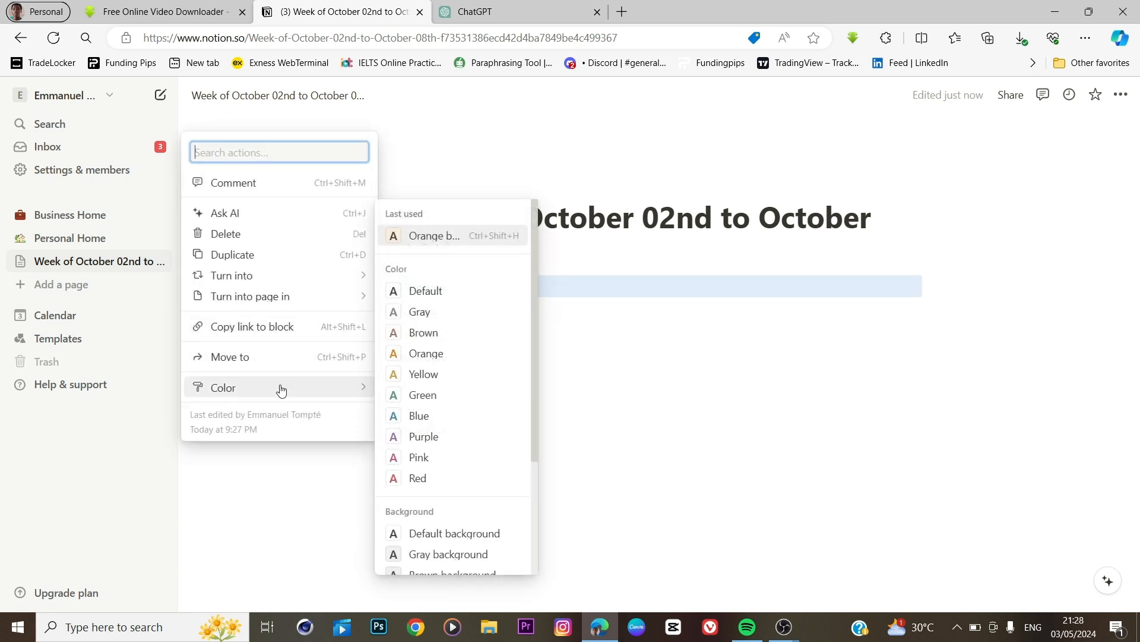
{"action": "scroll", "coordinate": [478, 440], "scroll_direction": "down", "scroll_amount": 3}
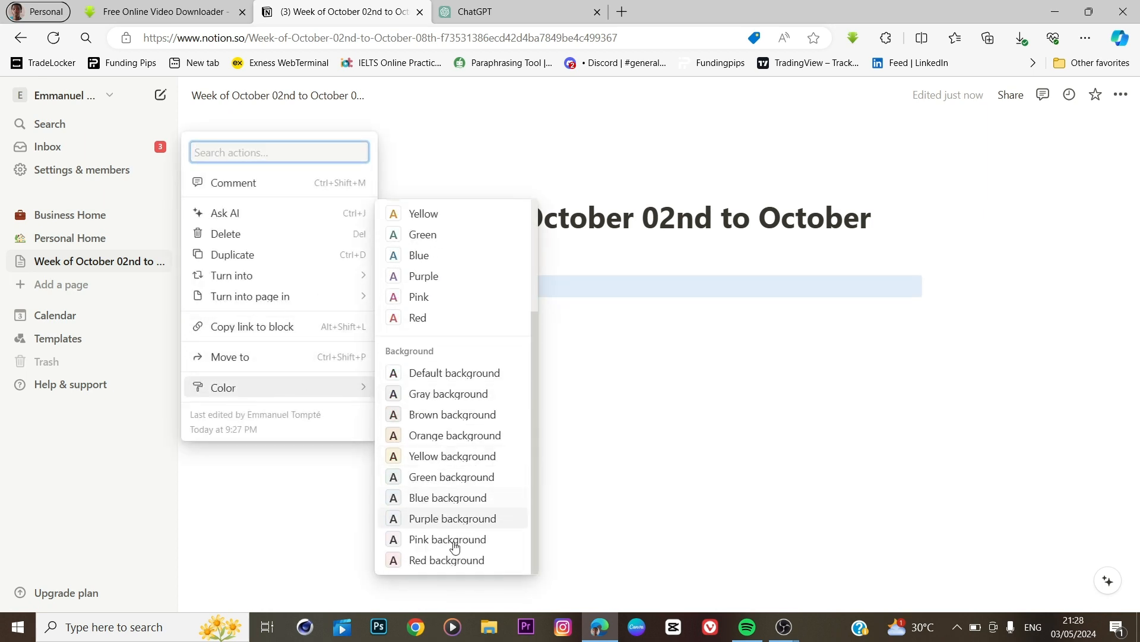
{"action": "left_click", "coordinate": [447, 560]}
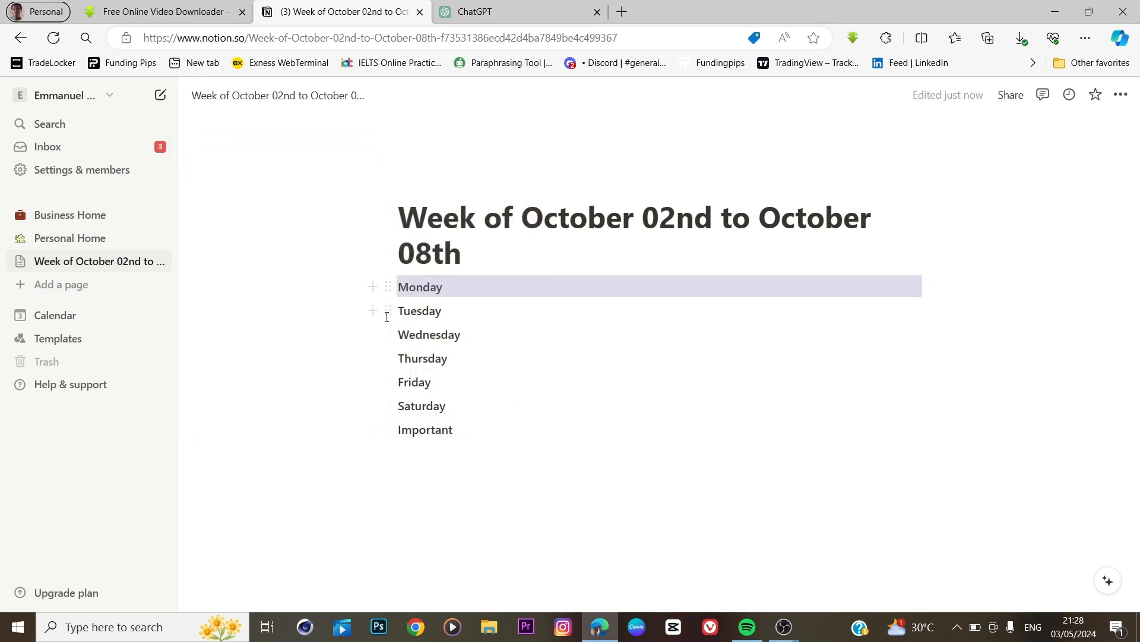
{"action": "left_click", "coordinate": [388, 310]}
{"action": "mouse_move", "coordinate": [250, 411]}
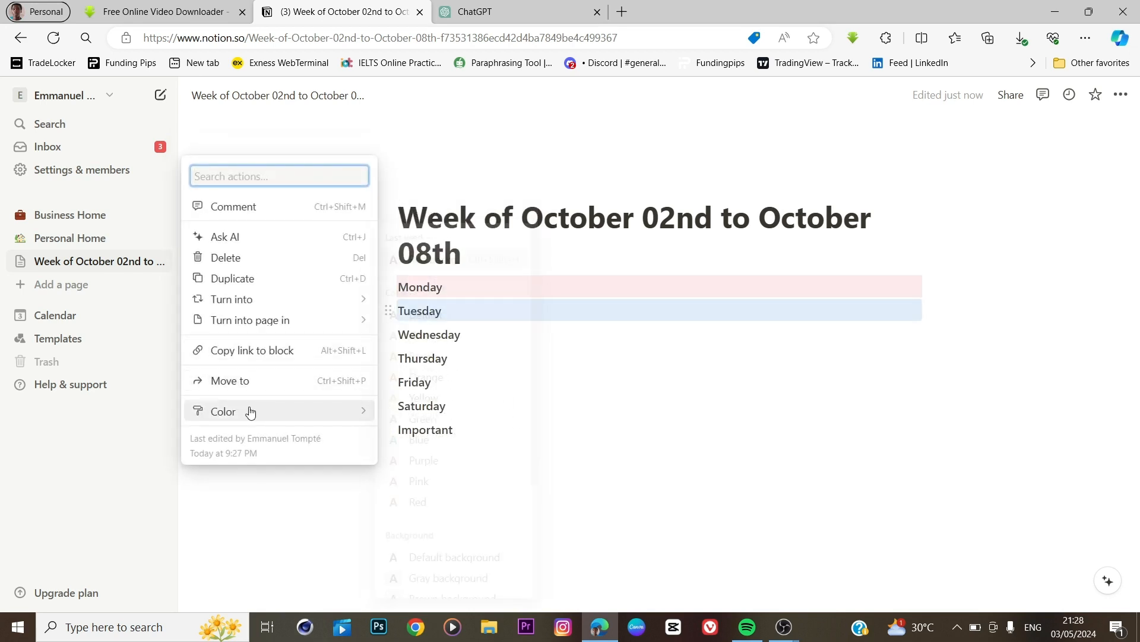
{"action": "scroll", "coordinate": [469, 518], "scroll_direction": "down", "scroll_amount": 3}
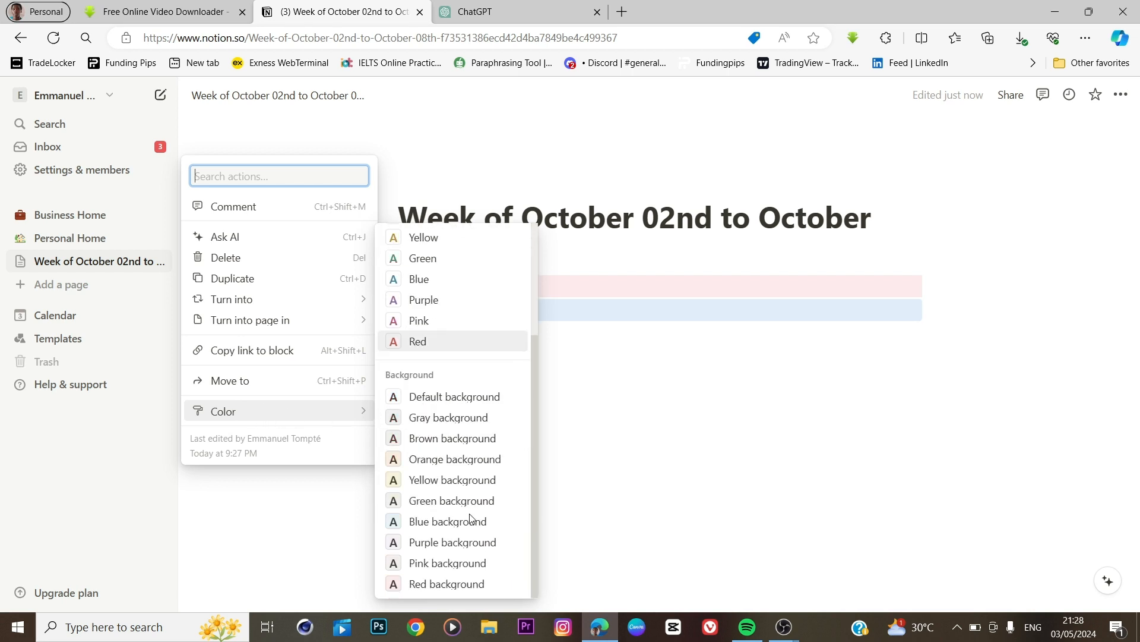
{"action": "left_click", "coordinate": [416, 480]}
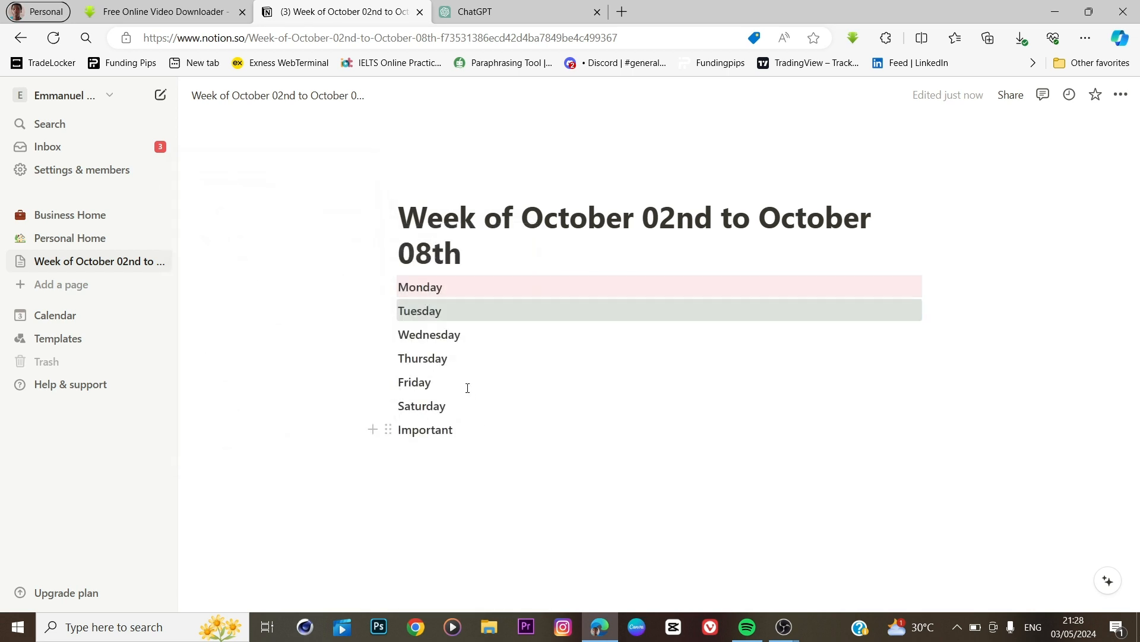
Step: Give the Wednesday block a pink background and the Thursday block a green background
{"action": "left_click", "coordinate": [388, 335]}
{"action": "mouse_move", "coordinate": [333, 435]}
{"action": "scroll", "coordinate": [454, 499], "scroll_direction": "down", "scroll_amount": 3}
{"action": "left_click", "coordinate": [431, 570]}
{"action": "left_click", "coordinate": [388, 359]}
{"action": "mouse_move", "coordinate": [332, 458]}
{"action": "scroll", "coordinate": [439, 535], "scroll_direction": "down", "scroll_amount": 3}
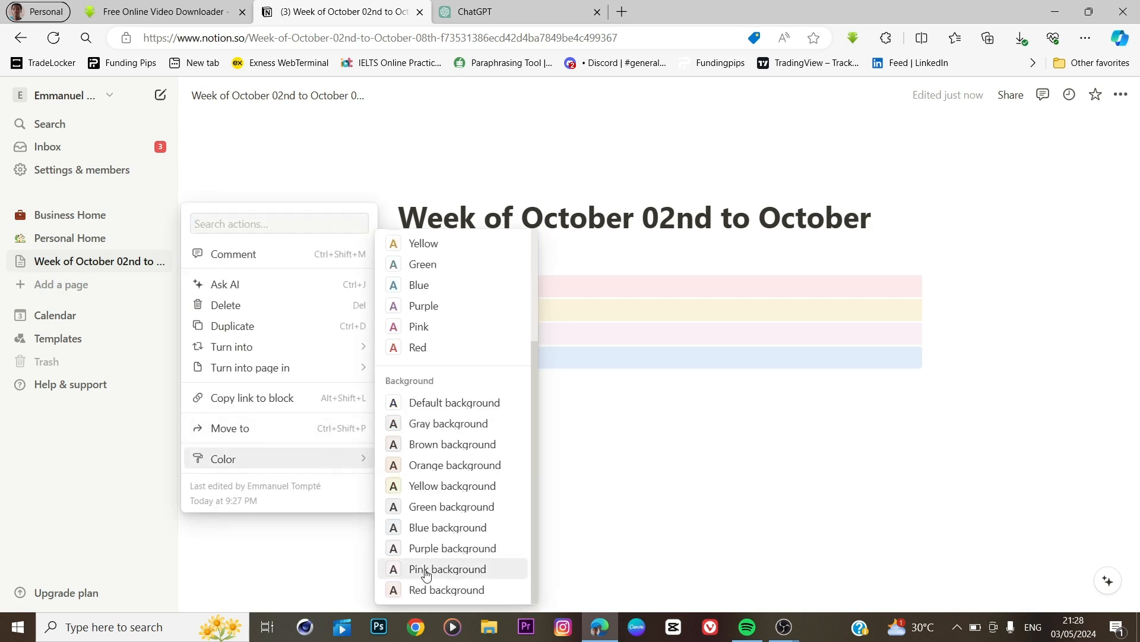
{"action": "left_click", "coordinate": [451, 506]}
Step: Give the Friday block an orange background and the Saturday block a brown background
{"action": "left_click", "coordinate": [388, 382]}
{"action": "mouse_move", "coordinate": [332, 483]}
{"action": "scroll", "coordinate": [452, 523], "scroll_direction": "down", "scroll_amount": 3}
{"action": "left_click", "coordinate": [455, 464]}
{"action": "left_click", "coordinate": [388, 405]}
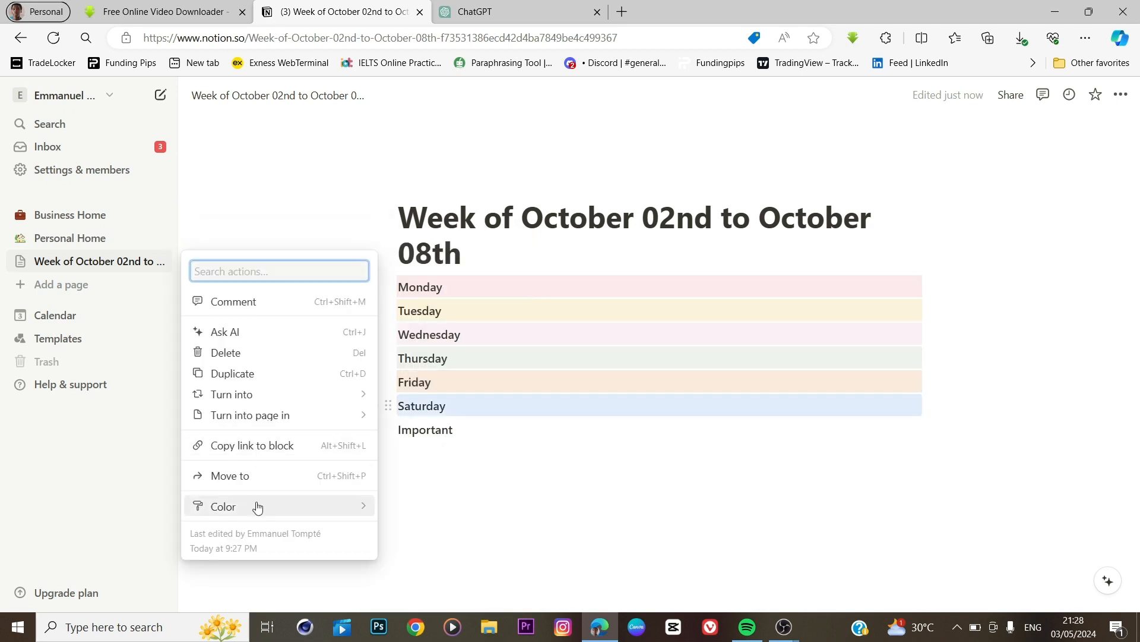
{"action": "mouse_move", "coordinate": [257, 506]}
{"action": "scroll", "coordinate": [469, 534], "scroll_direction": "down", "scroll_amount": 3}
{"action": "left_click", "coordinate": [471, 545]}
Step: Give the Important block a gray background
{"action": "left_click", "coordinate": [388, 430]}
{"action": "mouse_move", "coordinate": [332, 530]}
{"action": "scroll", "coordinate": [432, 570], "scroll_direction": "down", "scroll_amount": 2}
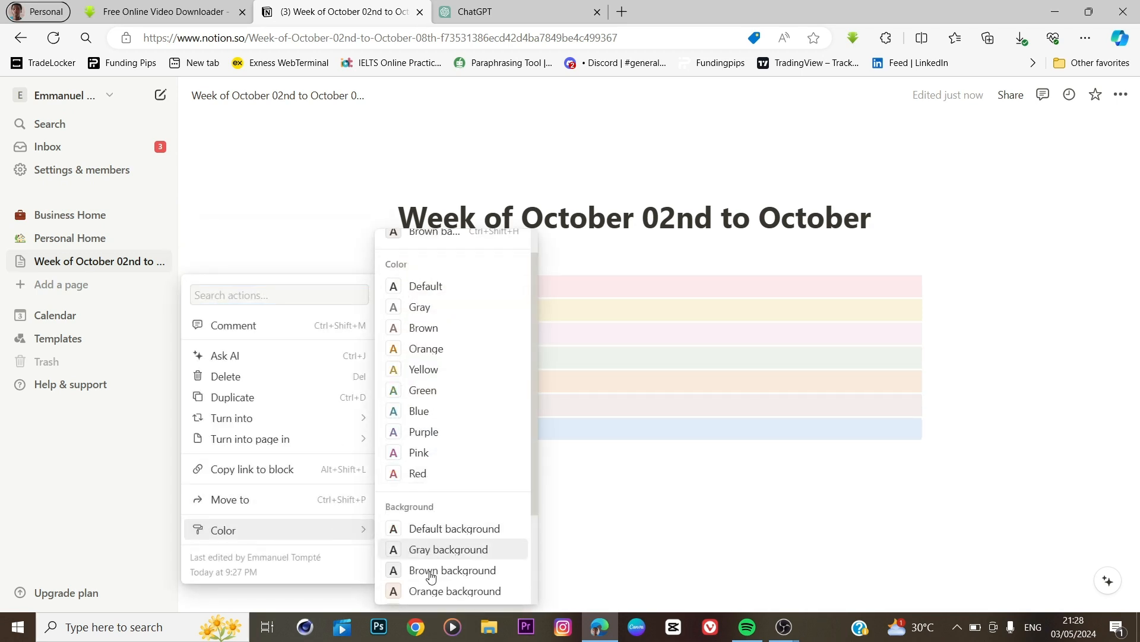
{"action": "scroll", "coordinate": [431, 575], "scroll_direction": "down", "scroll_amount": 2}
{"action": "left_click", "coordinate": [429, 421]}
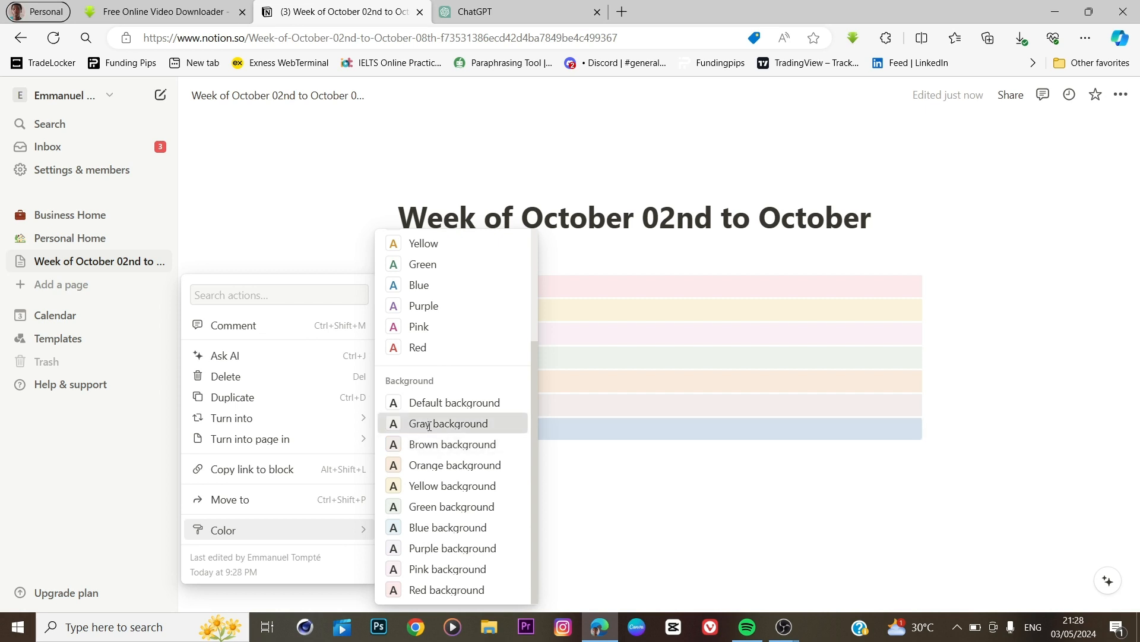
{"action": "left_click", "coordinate": [679, 527]}
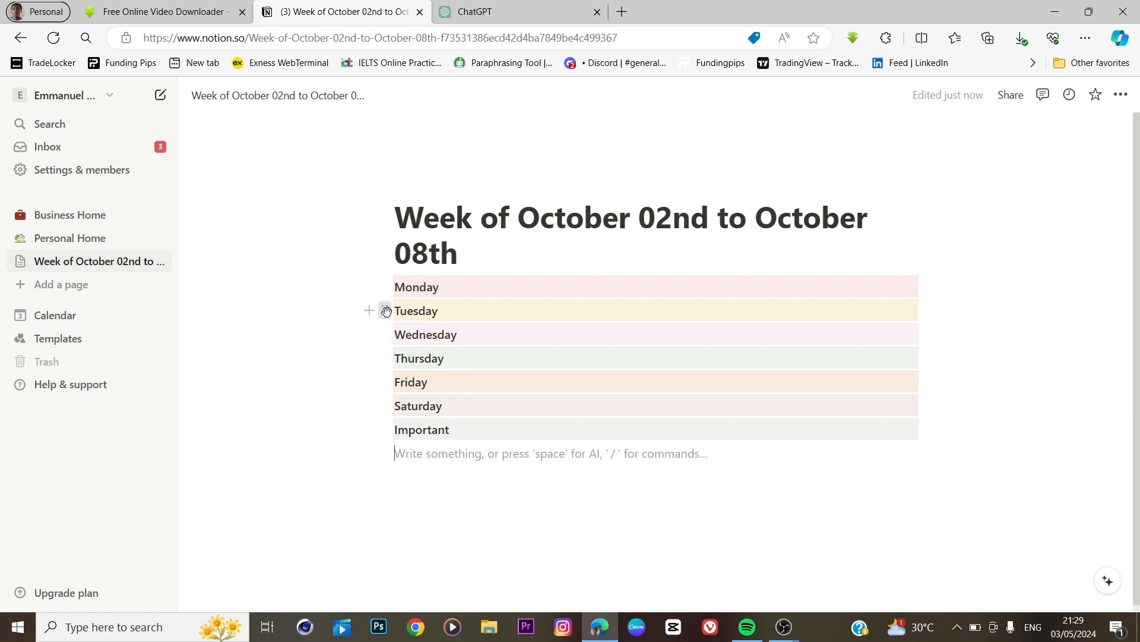
Step: Move the Tuesday and Wednesday blocks beside Monday to form one row of three columns
{"action": "left_click_drag", "start_coordinate": [384, 311], "coordinate": [939, 285]}
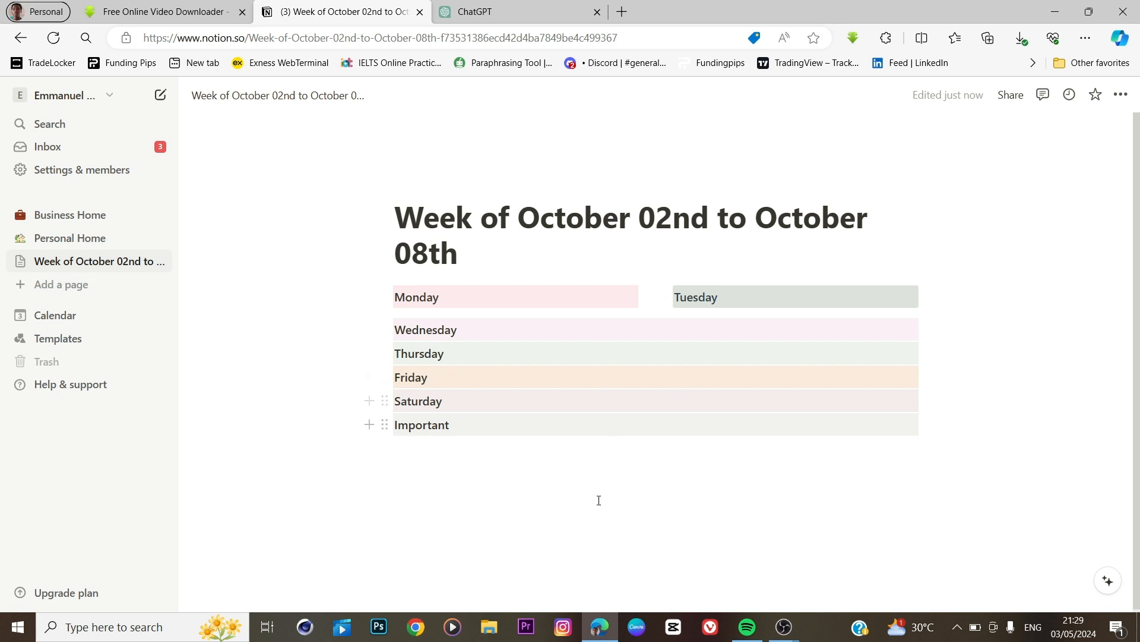
{"action": "left_click", "coordinate": [600, 518]}
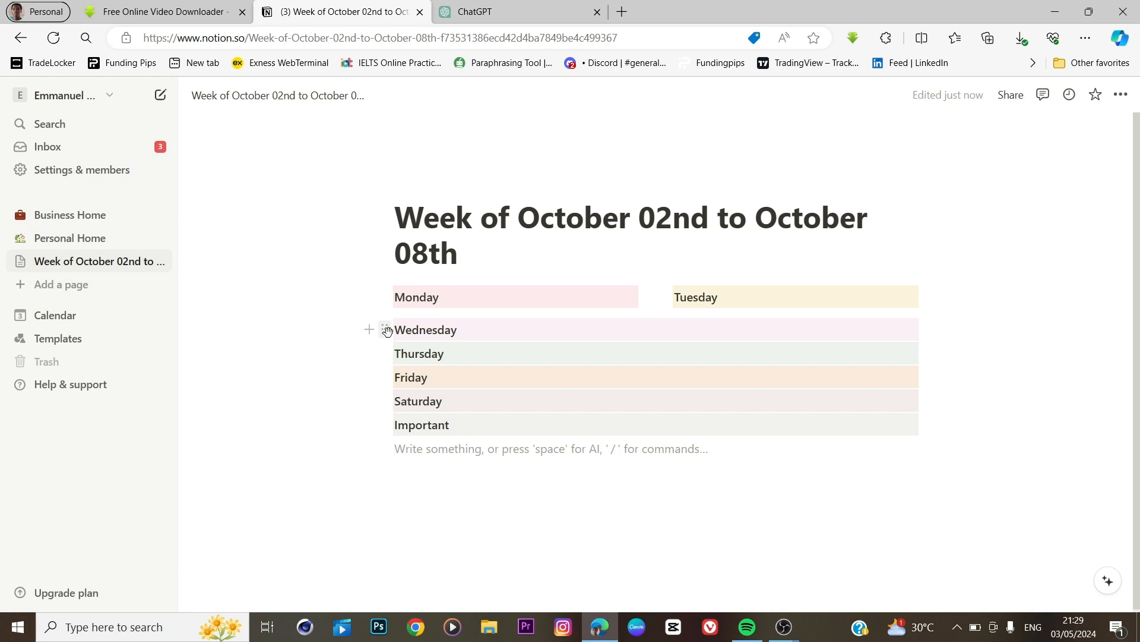
{"action": "left_click_drag", "start_coordinate": [594, 325], "coordinate": [936, 291]}
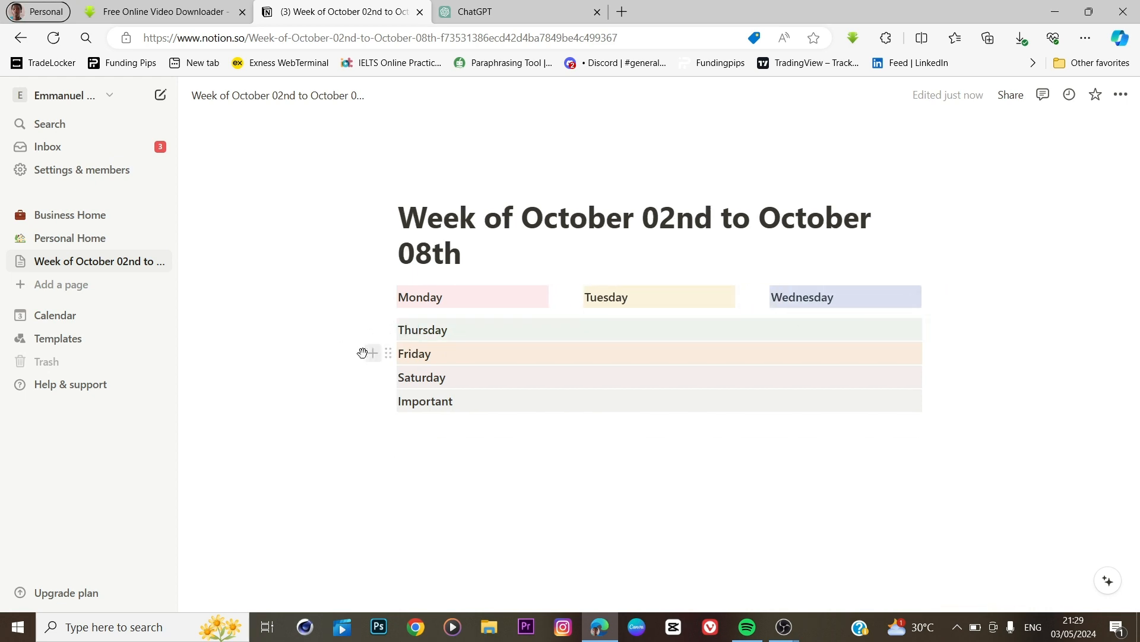
Step: Move the Friday and Saturday blocks beside Thursday to form a second row of three columns
{"action": "left_click_drag", "start_coordinate": [388, 352], "coordinate": [936, 333]}
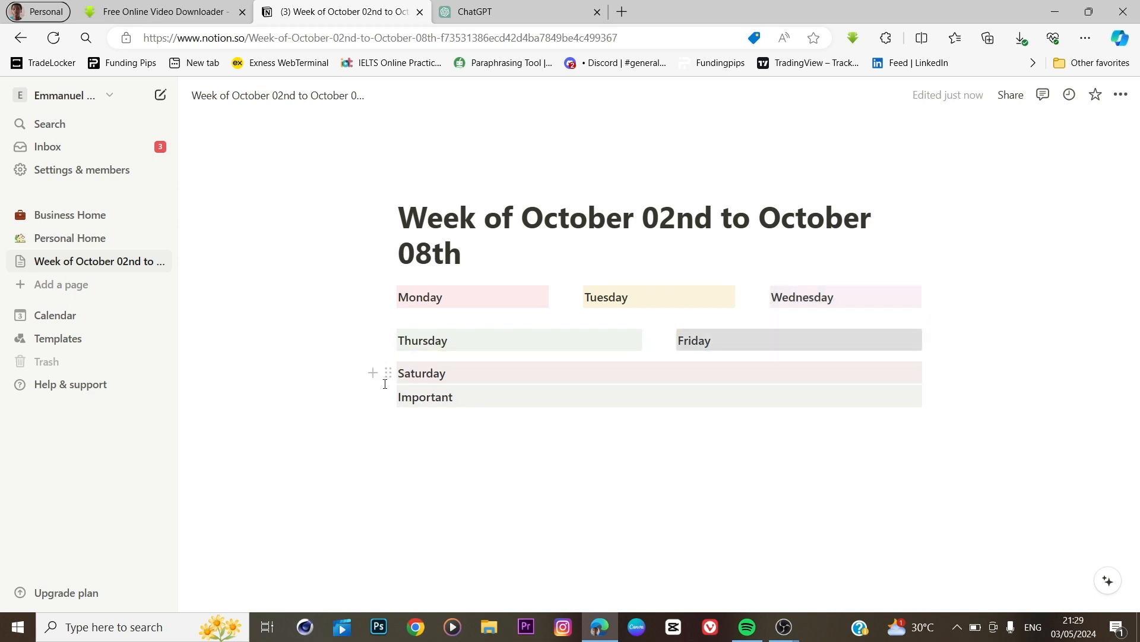
{"action": "left_click_drag", "start_coordinate": [387, 377], "coordinate": [935, 340]}
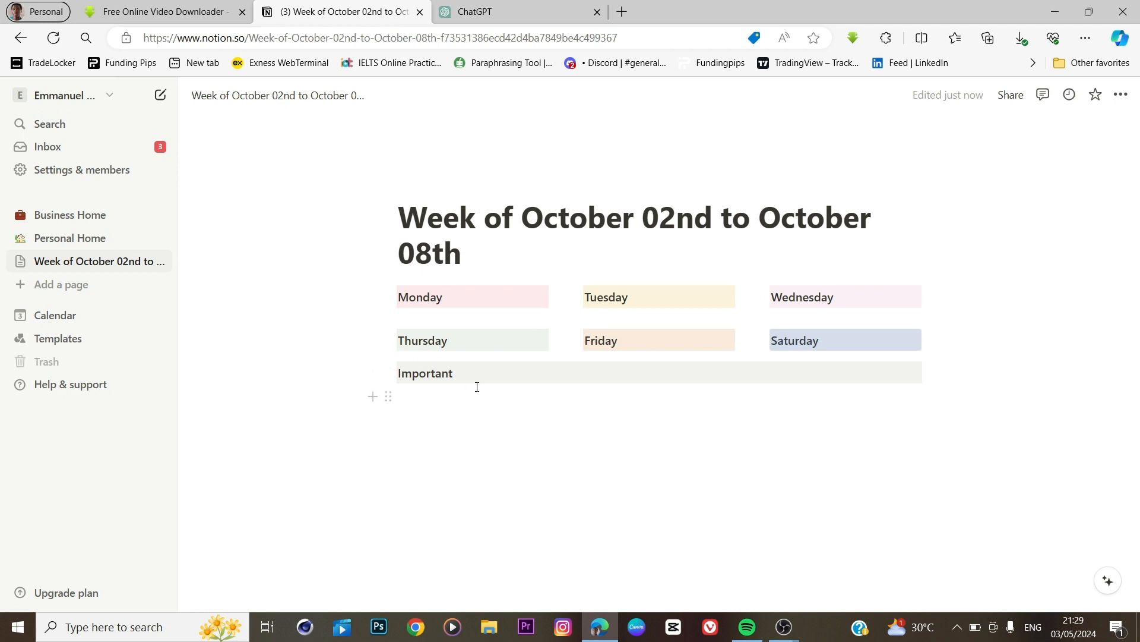
Step: Add three separate lines reading "Urgent" below the Important block, leaving one empty line above them
{"action": "left_click", "coordinate": [399, 412]}
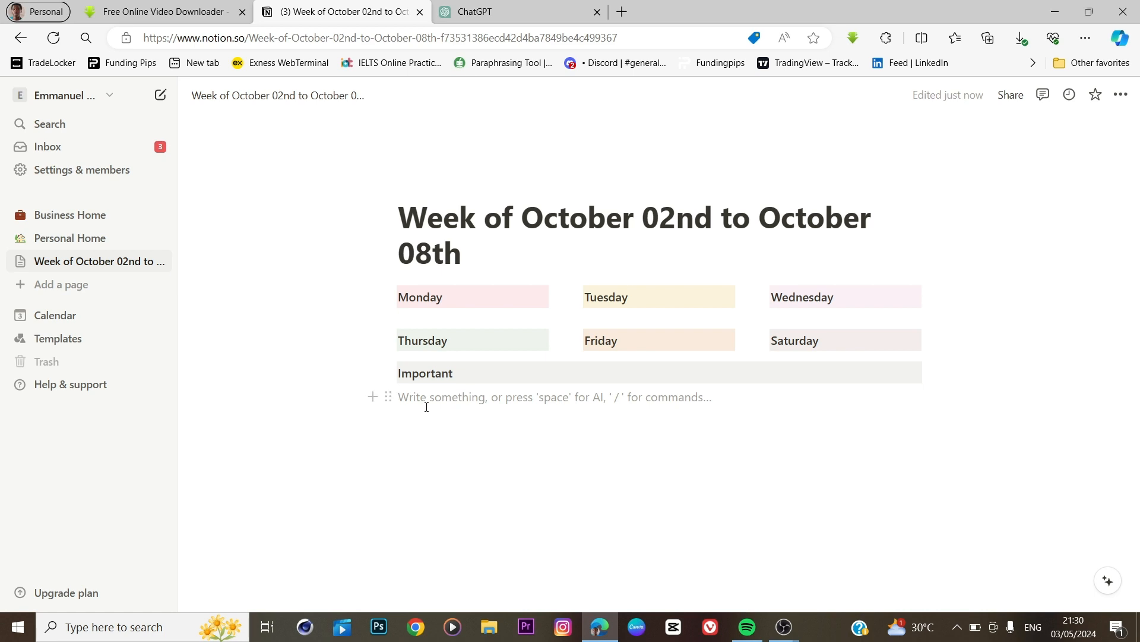
{"action": "key", "text": "Return"}
{"action": "type", "text": "U"}
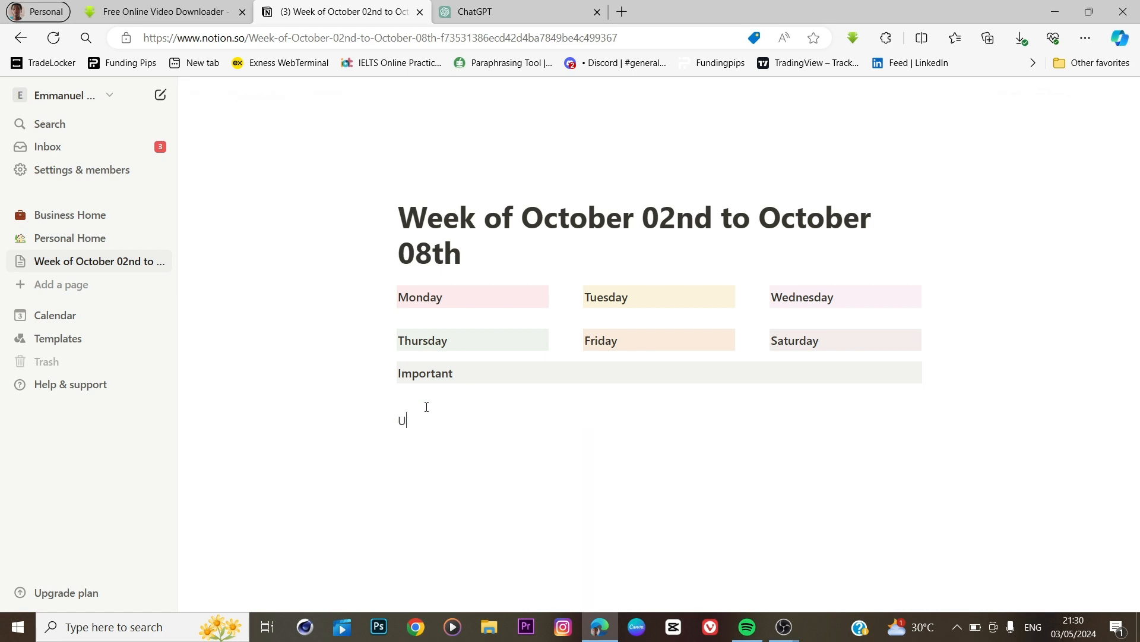
{"action": "type", "text": "rgent"}
{"action": "key", "text": "Return"}
{"action": "type", "text": "Urgent"}
{"action": "key", "text": "Return"}
{"action": "type", "text": "Urgent"}
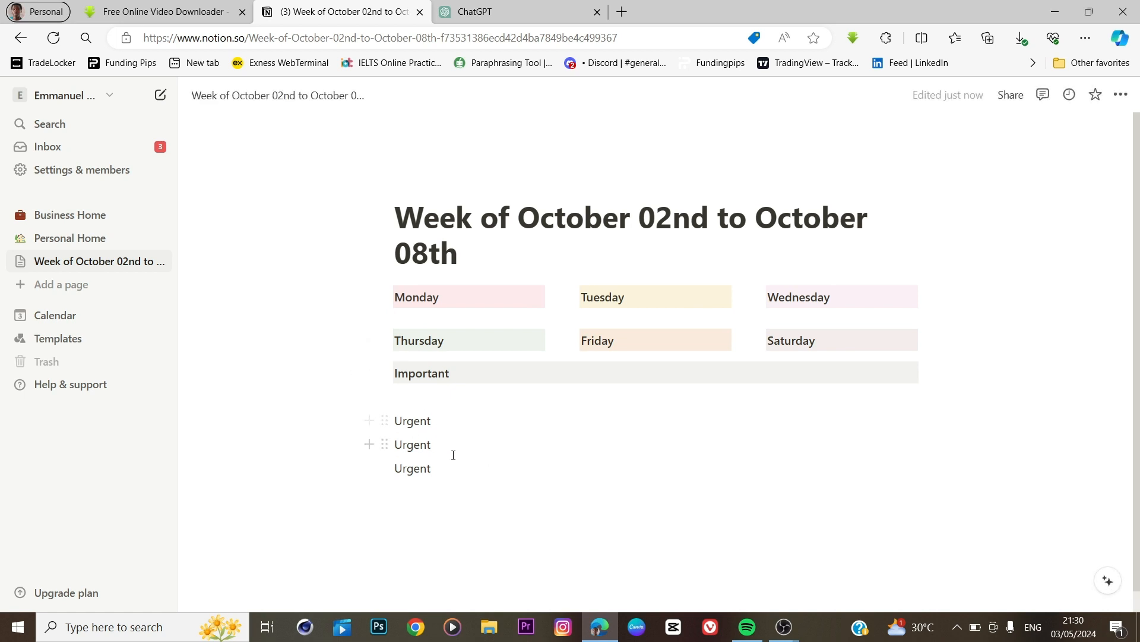
Step: Copy the three Urgent lines and paste them twice below to make nine lines in total
{"action": "left_click_drag", "start_coordinate": [437, 470], "coordinate": [385, 421]}
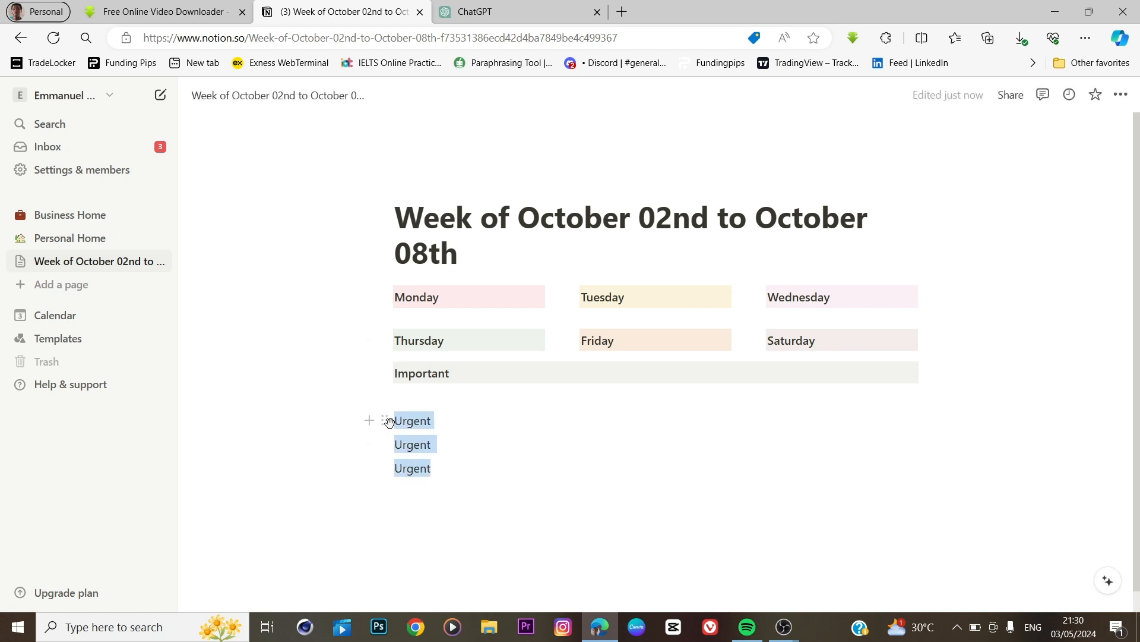
{"action": "right_click", "coordinate": [424, 434]}
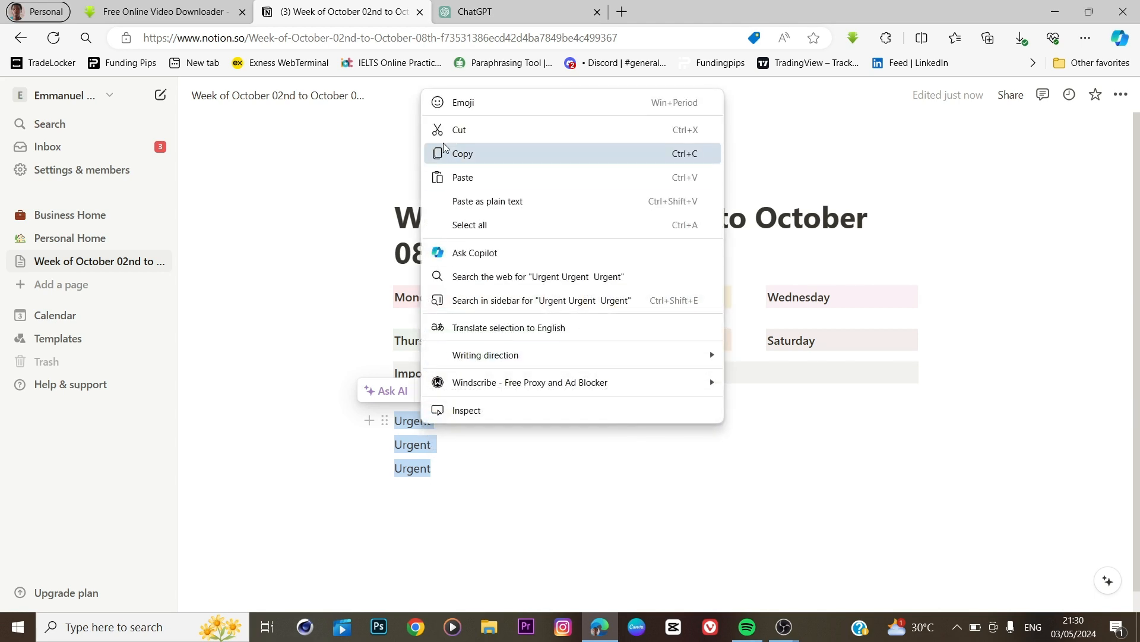
{"action": "left_click", "coordinate": [486, 150]}
{"action": "left_click", "coordinate": [400, 495]}
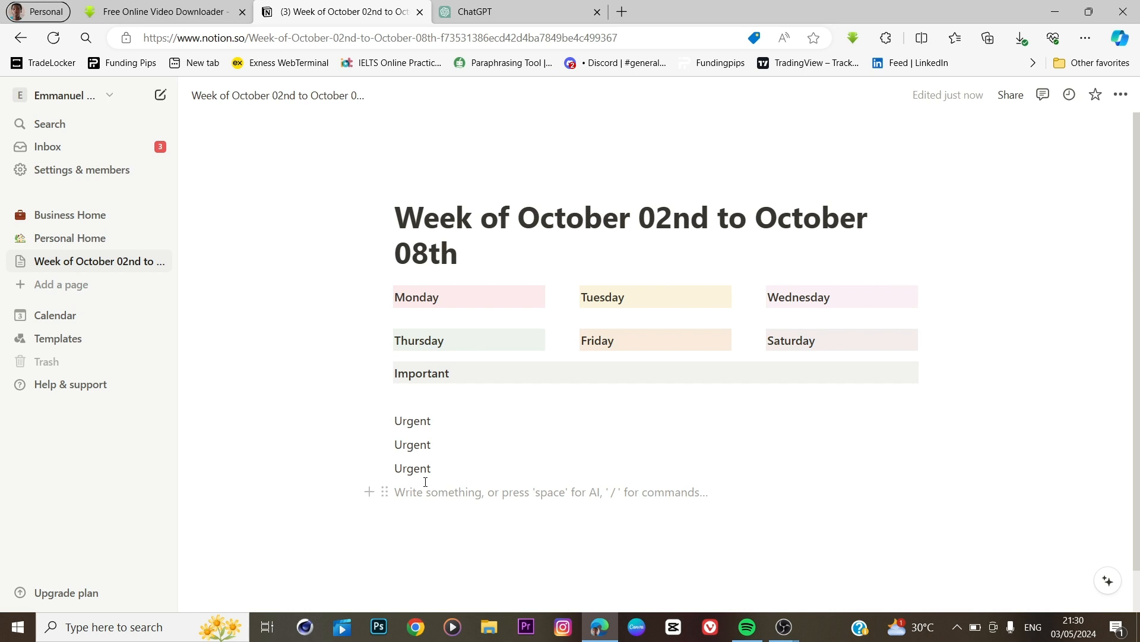
{"action": "key", "text": "ctrl+v"}
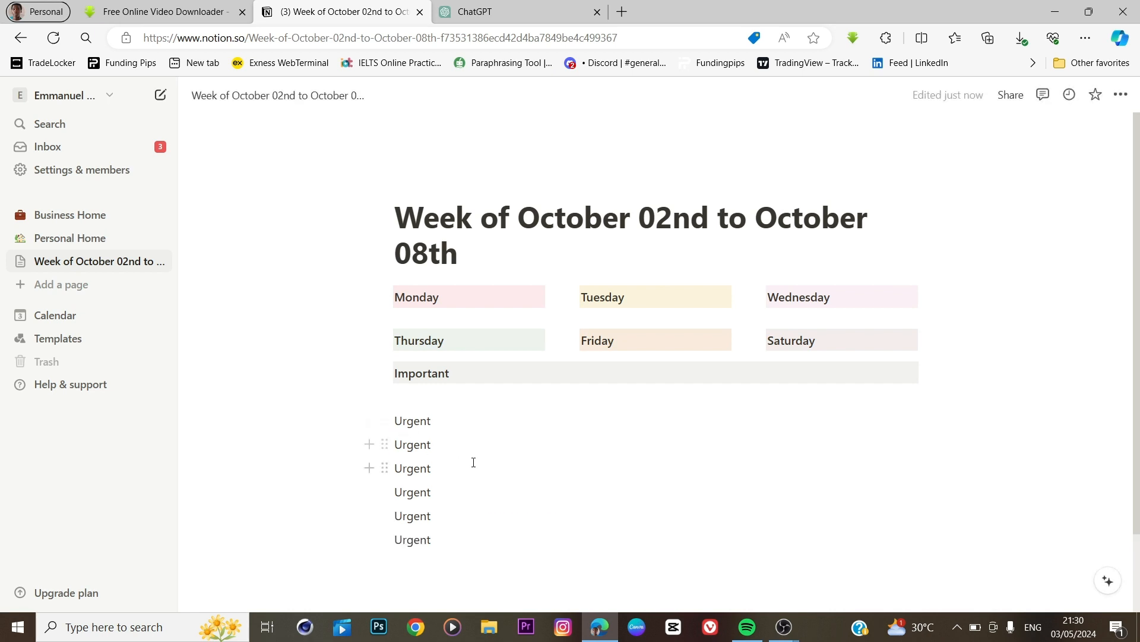
{"action": "scroll", "coordinate": [472, 469], "scroll_direction": "down", "scroll_amount": 2}
{"action": "key", "text": "Return"}
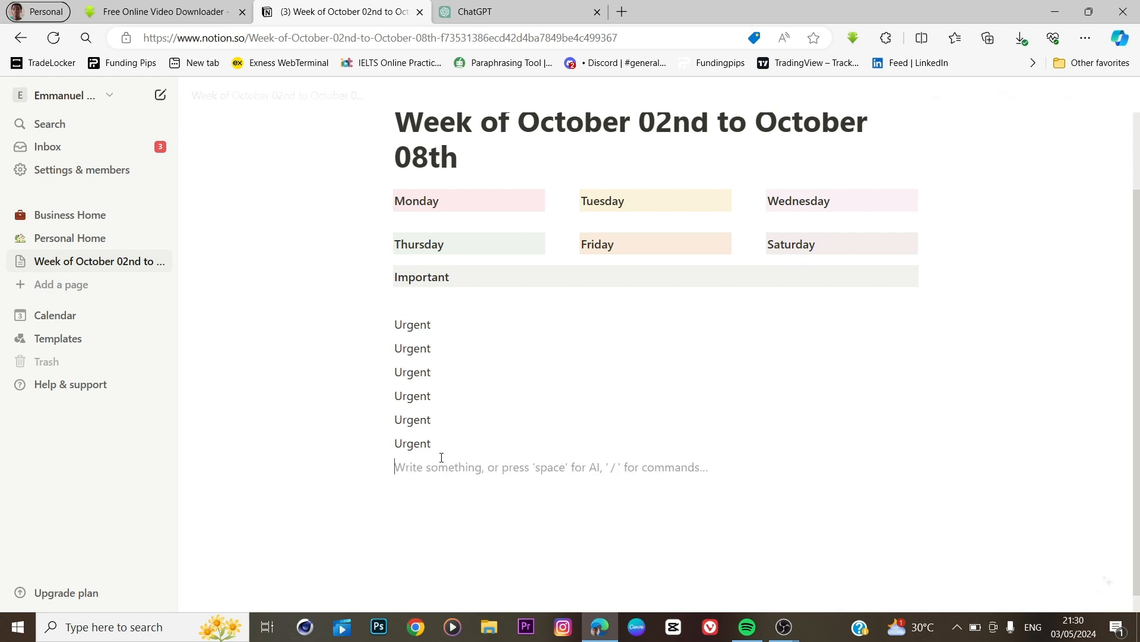
{"action": "key", "text": "ctrl+v"}
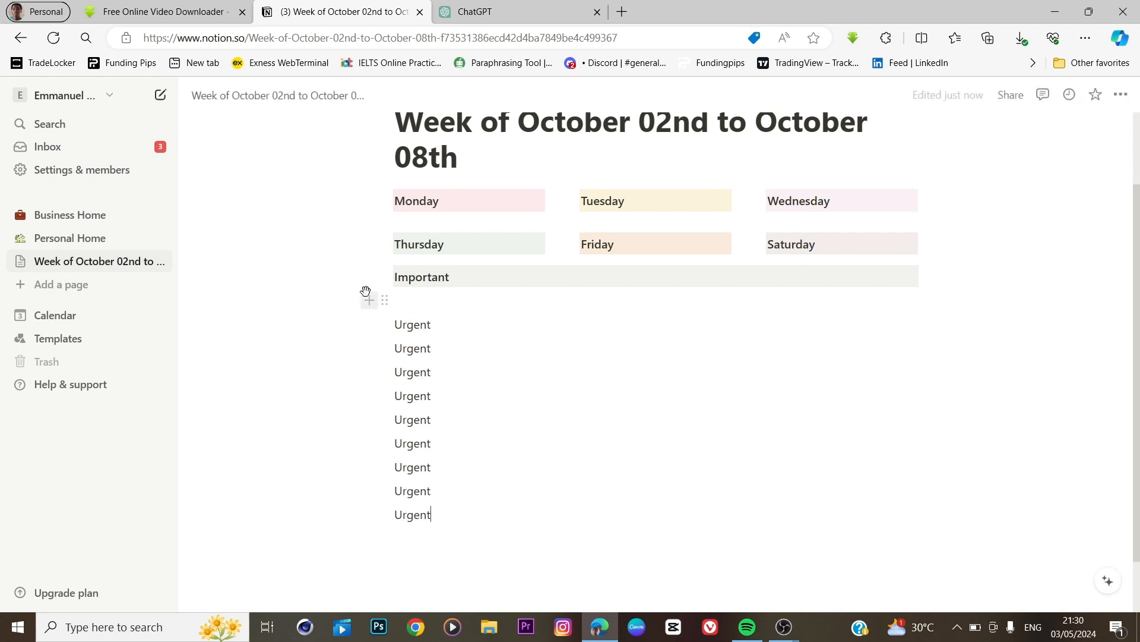
{"action": "scroll", "coordinate": [365, 297], "scroll_direction": "up", "scroll_amount": 2}
{"action": "scroll", "coordinate": [387, 315], "scroll_direction": "down", "scroll_amount": 3}
{"action": "scroll", "coordinate": [438, 319], "scroll_direction": "up", "scroll_amount": 3}
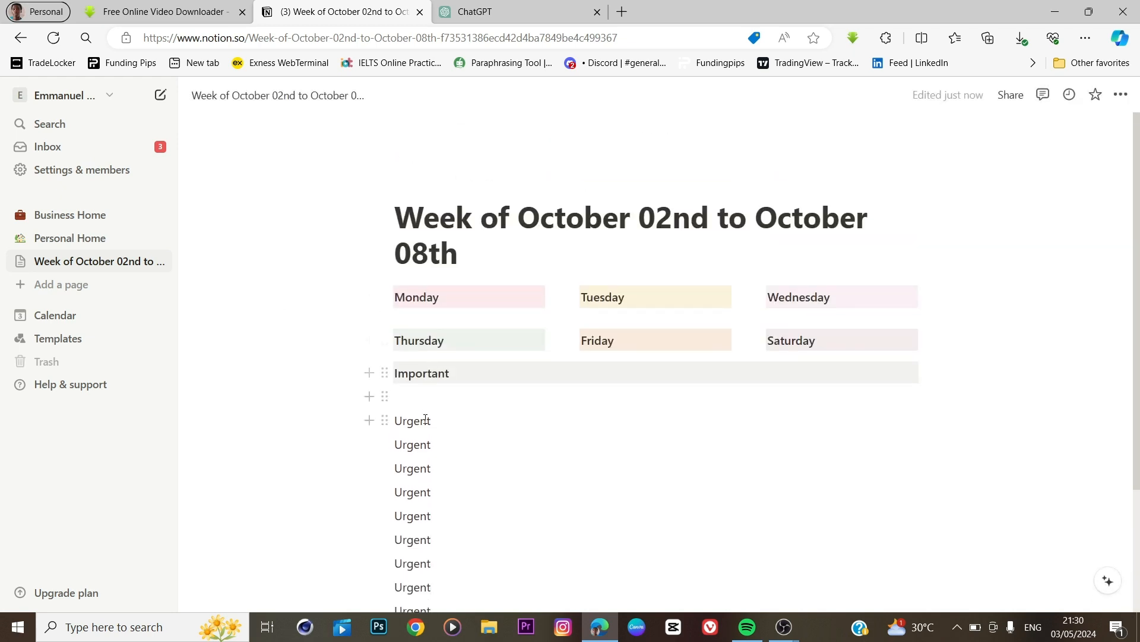
{"action": "left_click_drag", "start_coordinate": [381, 422], "coordinate": [394, 313]}
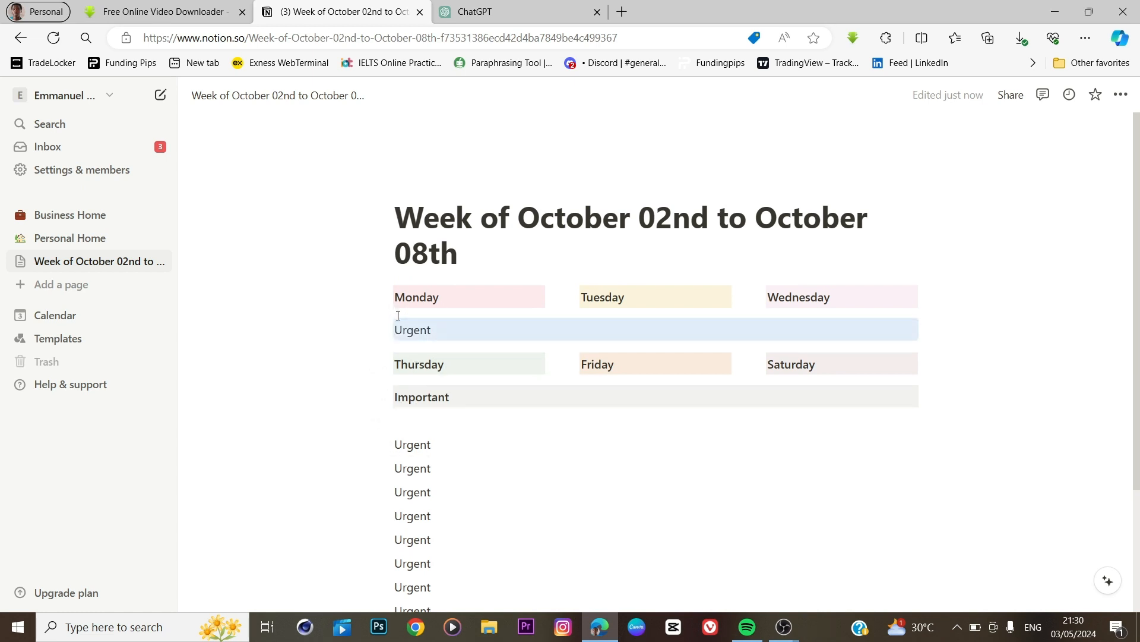
{"action": "key", "text": "ctrl+z"}
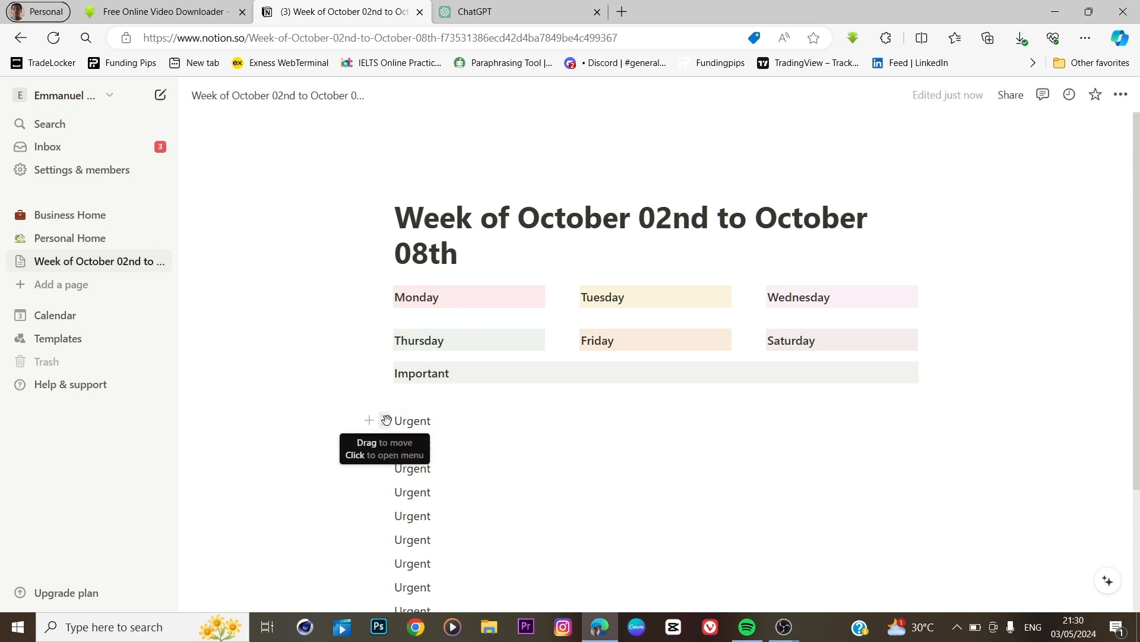
Step: Move one Urgent line under each day heading from Monday to Saturday and one under Important
{"action": "left_click_drag", "start_coordinate": [382, 421], "coordinate": [414, 304]}
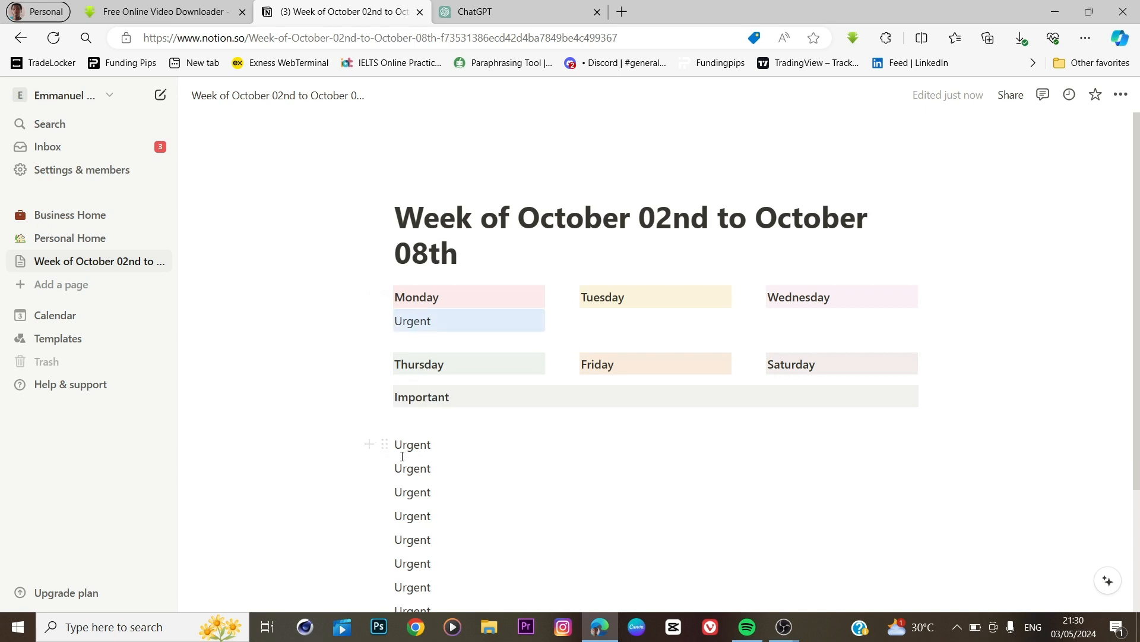
{"action": "left_click_drag", "start_coordinate": [384, 444], "coordinate": [583, 309]}
{"action": "left_click_drag", "start_coordinate": [384, 445], "coordinate": [772, 316]}
{"action": "mouse_move", "coordinate": [385, 444]}
{"action": "left_mouse_down"}
{"action": "mouse_move", "coordinate": [389, 377]}
{"action": "mouse_move", "coordinate": [529, 410]}
{"action": "mouse_move", "coordinate": [600, 380]}
{"action": "left_mouse_up"}
{"action": "left_click_drag", "start_coordinate": [385, 468], "coordinate": [786, 383]}
{"action": "scroll", "coordinate": [404, 416], "scroll_direction": "down", "scroll_amount": 2}
{"action": "left_click_drag", "start_coordinate": [385, 395], "coordinate": [401, 358]}
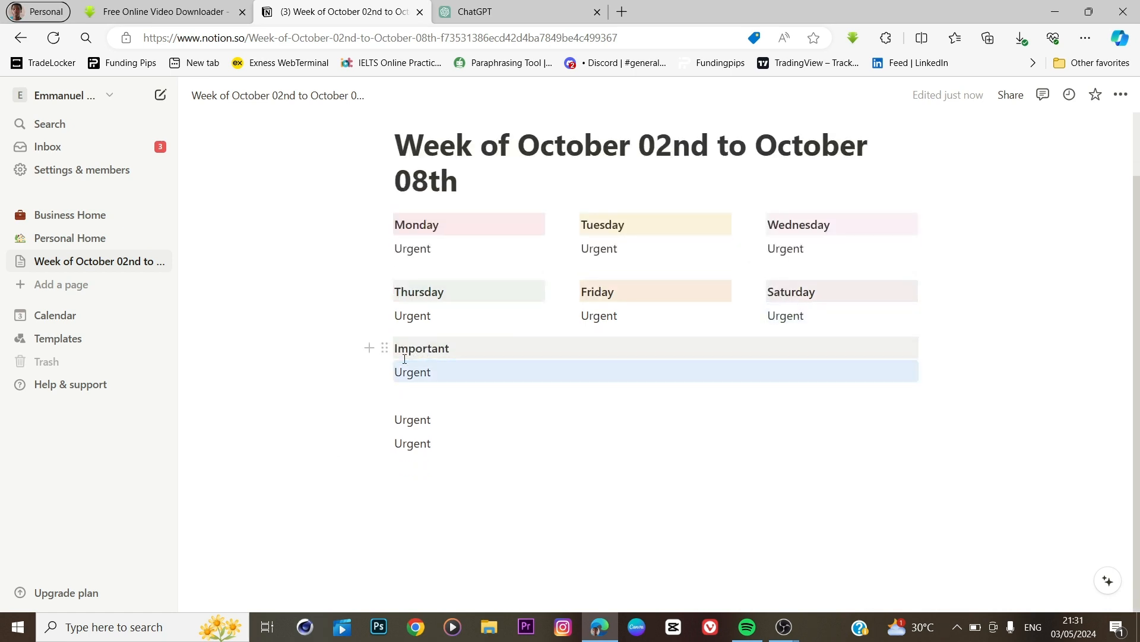
Step: Delete the text of the two leftover Urgent lines beneath the Important section
{"action": "left_click", "coordinate": [432, 445]}
{"action": "key", "text": "BackSpace"}
{"action": "key", "text": "BackSpace"}
{"action": "key", "text": "BackSpace"}
{"action": "key", "text": "BackSpace"}
{"action": "key", "text": "BackSpace"}
{"action": "key", "text": "BackSpace"}
{"action": "key", "text": "BackSpace"}
{"action": "key", "text": "BackSpace"}
{"action": "key", "text": "BackSpace"}
{"action": "key", "text": "BackSpace"}
{"action": "key", "text": "BackSpace"}
{"action": "key", "text": "BackSpace"}
{"action": "key", "text": "BackSpace"}
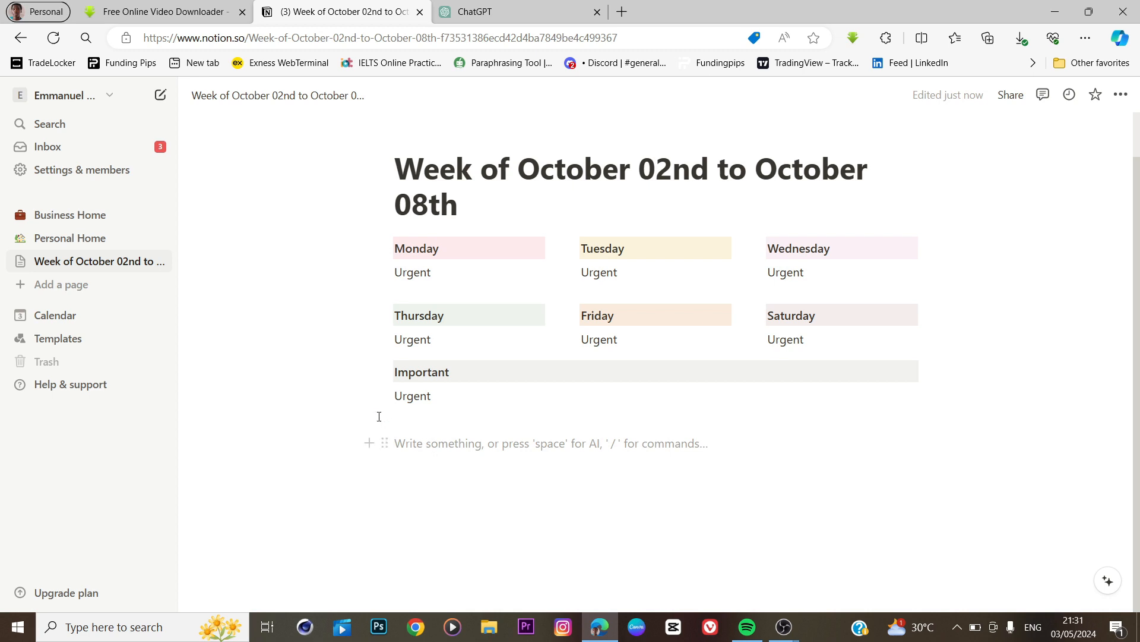
Step: Insert a to-do list below the Important section with three items labelled 1., 2. and 3
{"action": "left_click", "coordinate": [369, 444]}
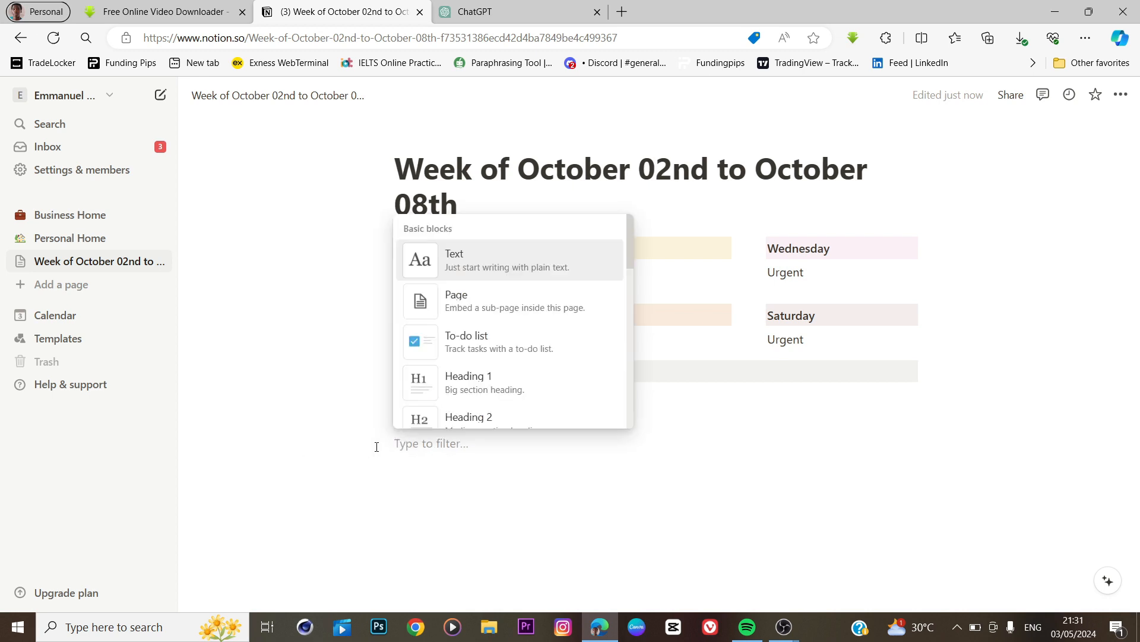
{"action": "left_click", "coordinate": [481, 344]}
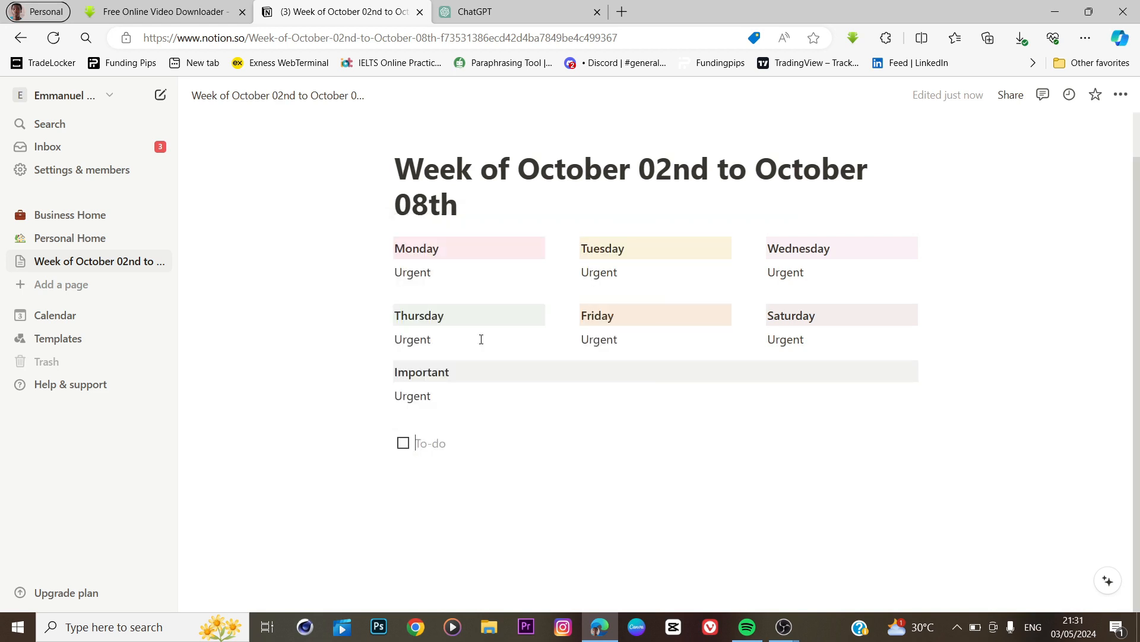
{"action": "type", "text": "1."}
{"action": "key", "text": "Return"}
{"action": "type", "text": "2."}
{"action": "key", "text": "Return"}
{"action": "type", "text": "3."}
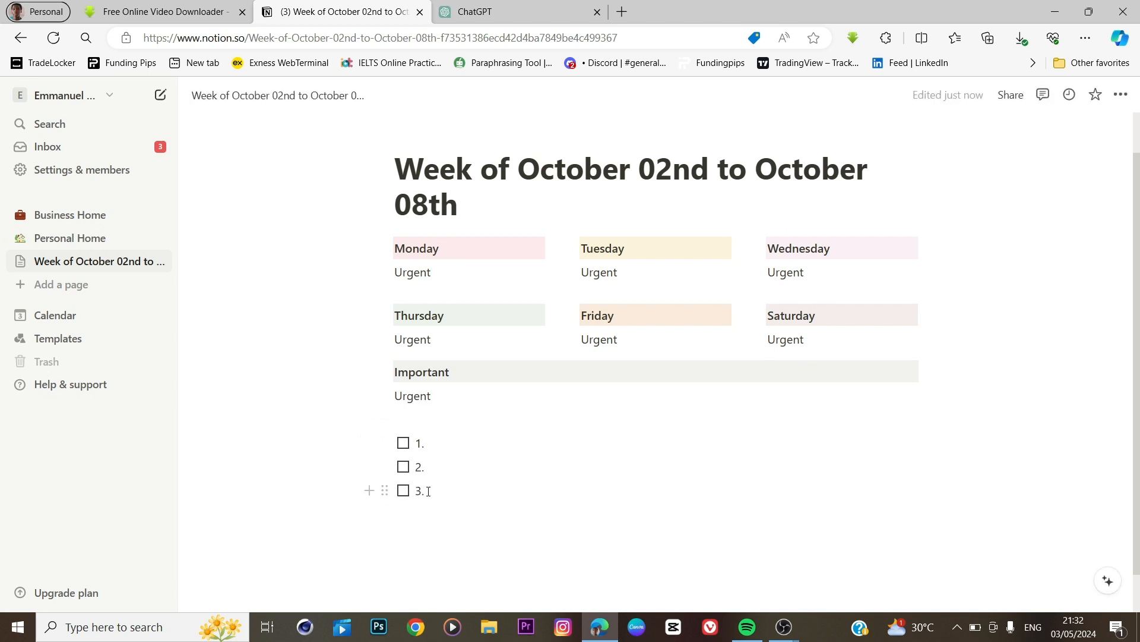
Step: Copy the three to-do items and paste them as a second group below the list
{"action": "left_click_drag", "start_coordinate": [429, 491], "coordinate": [415, 491]}
{"action": "left_click_drag", "start_coordinate": [425, 514], "coordinate": [417, 463]}
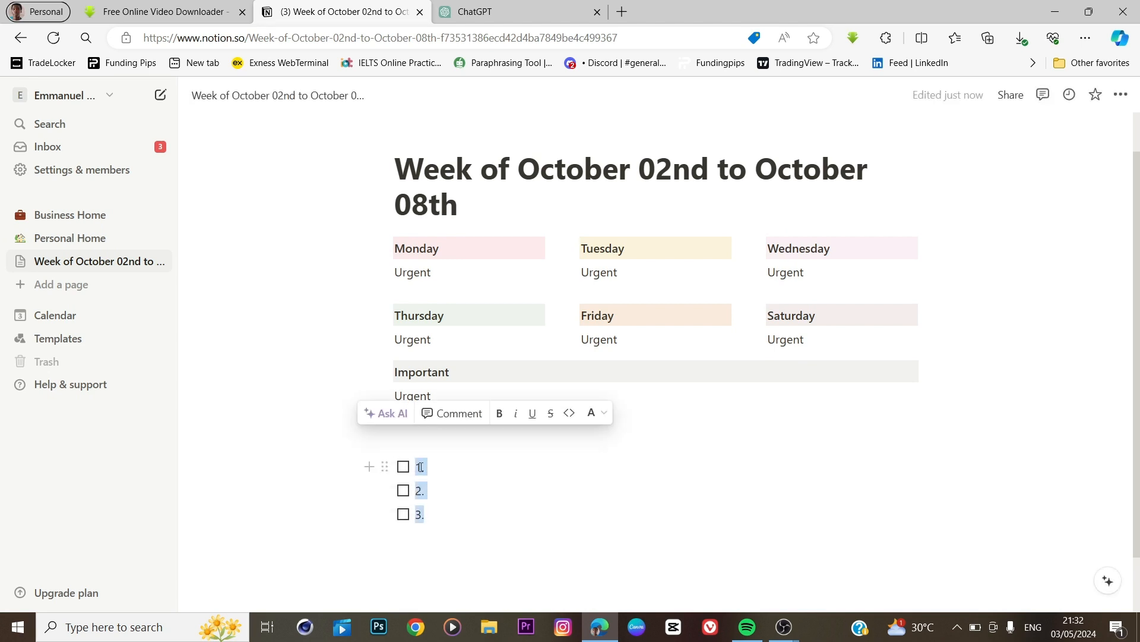
{"action": "right_click", "coordinate": [419, 467]}
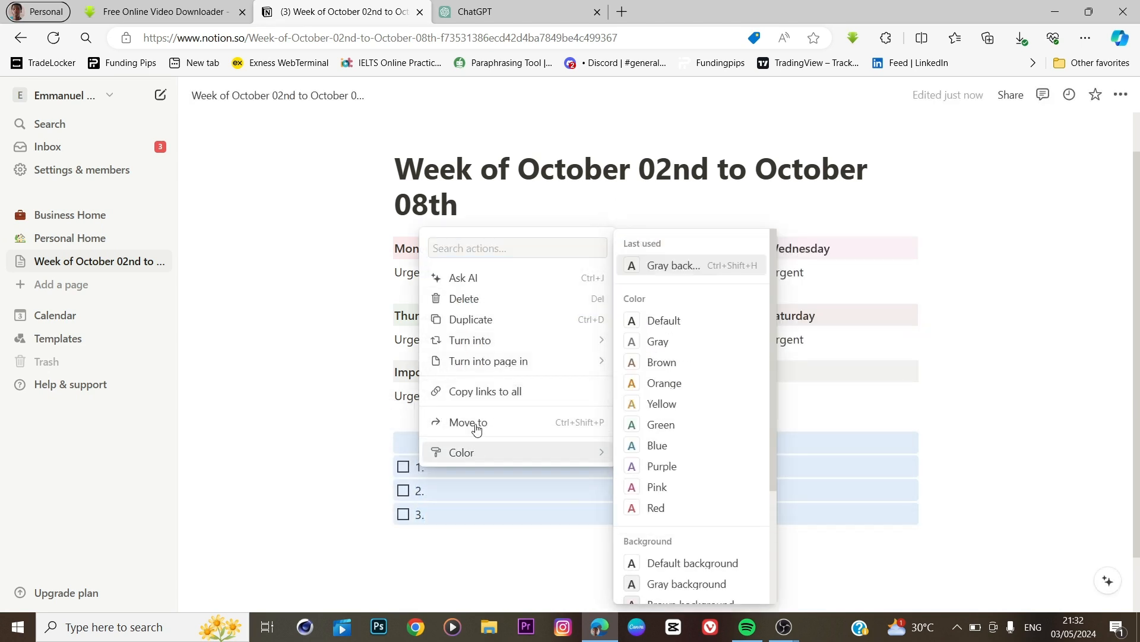
{"action": "left_click", "coordinate": [441, 495]}
{"action": "left_click", "coordinate": [430, 550]}
{"action": "key", "text": "ctrl+v"}
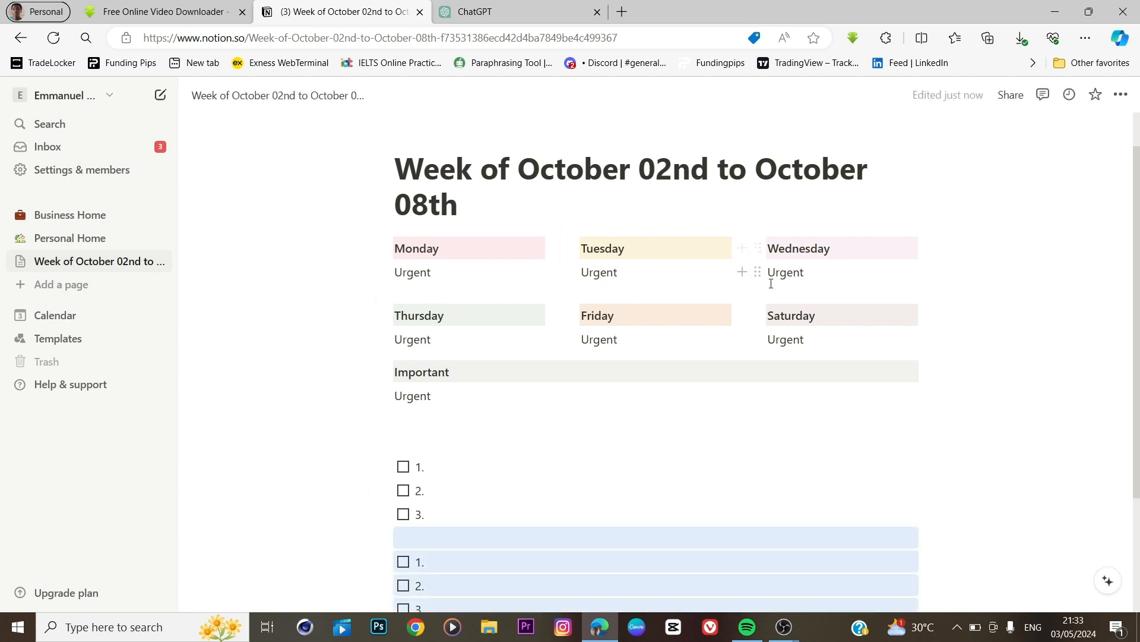
Step: Add further copies of the three-item to-do group, stacked at the end of the page
{"action": "scroll", "coordinate": [624, 283], "scroll_direction": "down", "scroll_amount": 2}
{"action": "scroll", "coordinate": [627, 275], "scroll_direction": "up", "scroll_amount": 1}
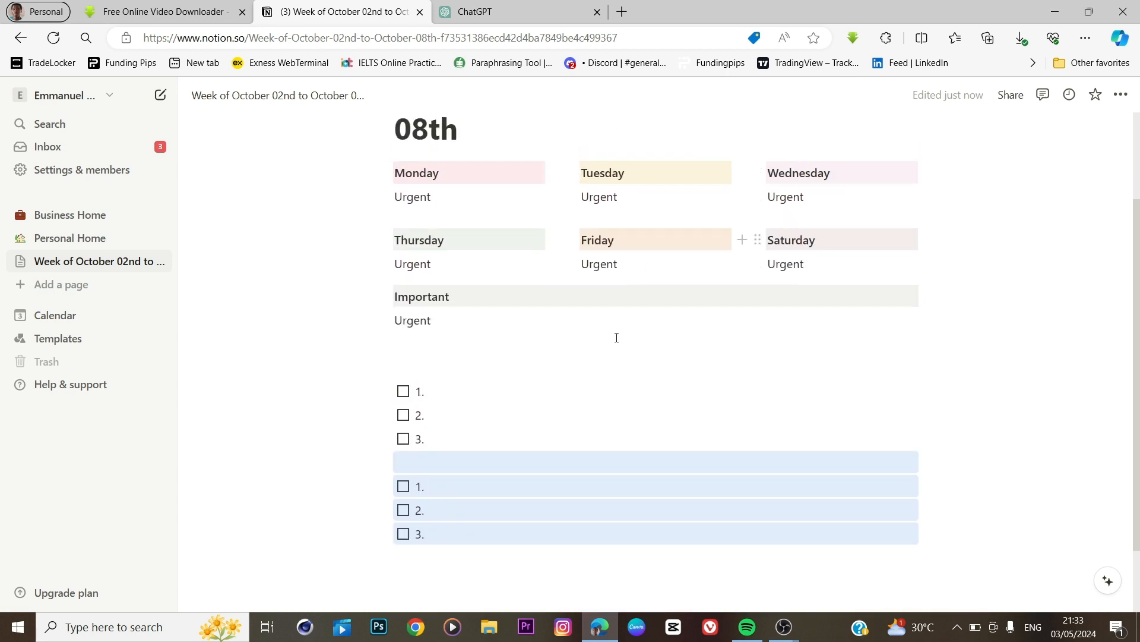
{"action": "scroll", "coordinate": [594, 357], "scroll_direction": "down", "scroll_amount": 1}
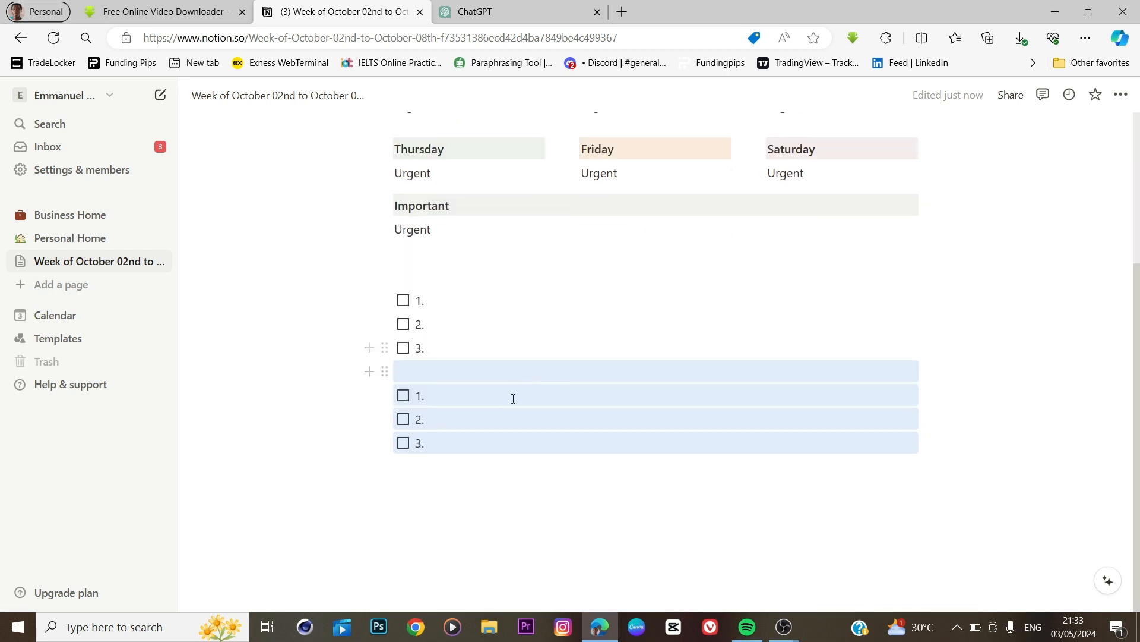
{"action": "key", "text": "ctrl+d"}
{"action": "scroll", "coordinate": [429, 491], "scroll_direction": "down", "scroll_amount": 1}
{"action": "key", "text": "ctrl+d"}
{"action": "scroll", "coordinate": [427, 491], "scroll_direction": "down", "scroll_amount": 1}
{"action": "left_click", "coordinate": [426, 492]}
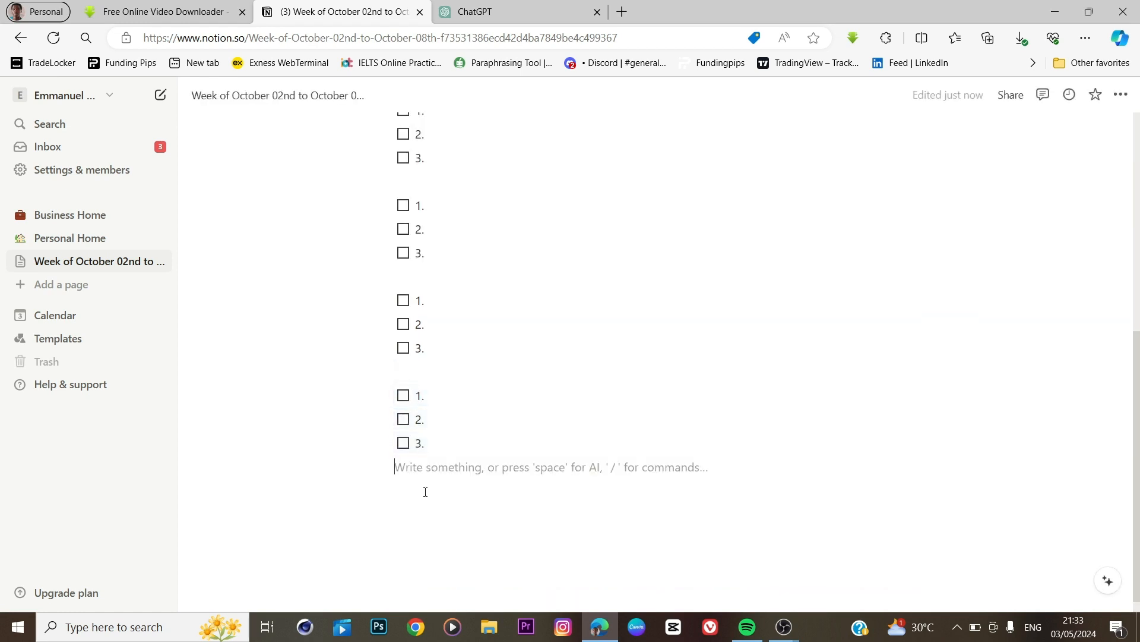
{"action": "key", "text": "ctrl+v"}
Step: Move one three-item to-do group under the Urgent line of each of Monday, Tuesday and Wednesday
{"action": "scroll", "coordinate": [423, 487], "scroll_direction": "up", "scroll_amount": 6}
{"action": "scroll", "coordinate": [420, 470], "scroll_direction": "down", "scroll_amount": 2}
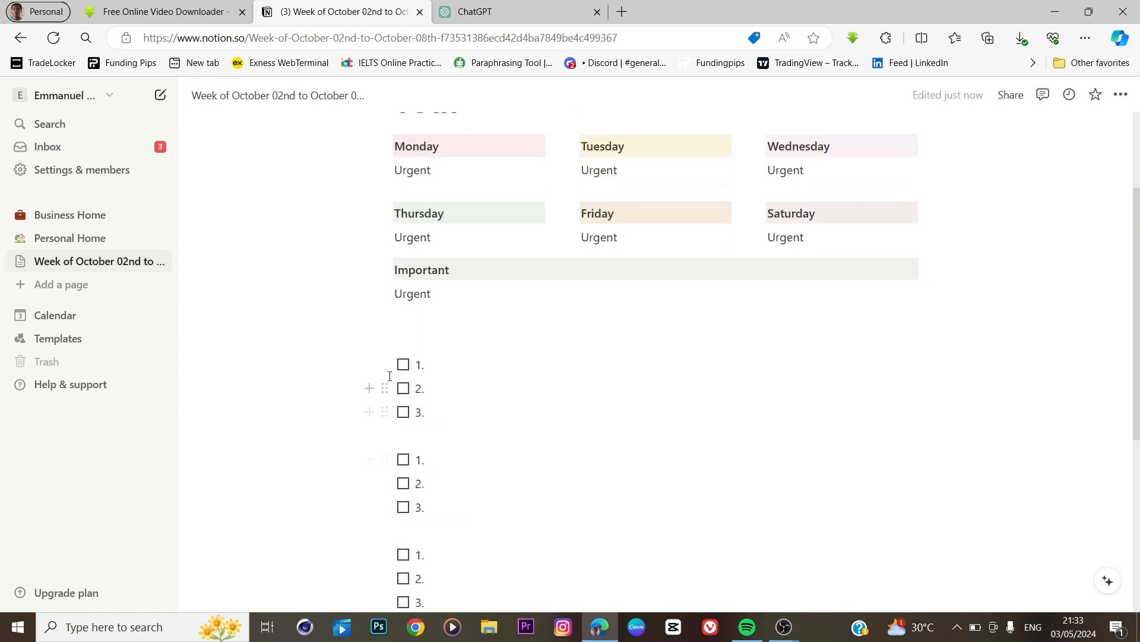
{"action": "left_click", "coordinate": [433, 414]}
{"action": "left_click_drag", "start_coordinate": [449, 418], "coordinate": [422, 411]}
{"action": "left_click", "coordinate": [426, 363]}
{"action": "left_click_drag", "start_coordinate": [385, 365], "coordinate": [398, 183]}
{"action": "left_click", "coordinate": [552, 445]}
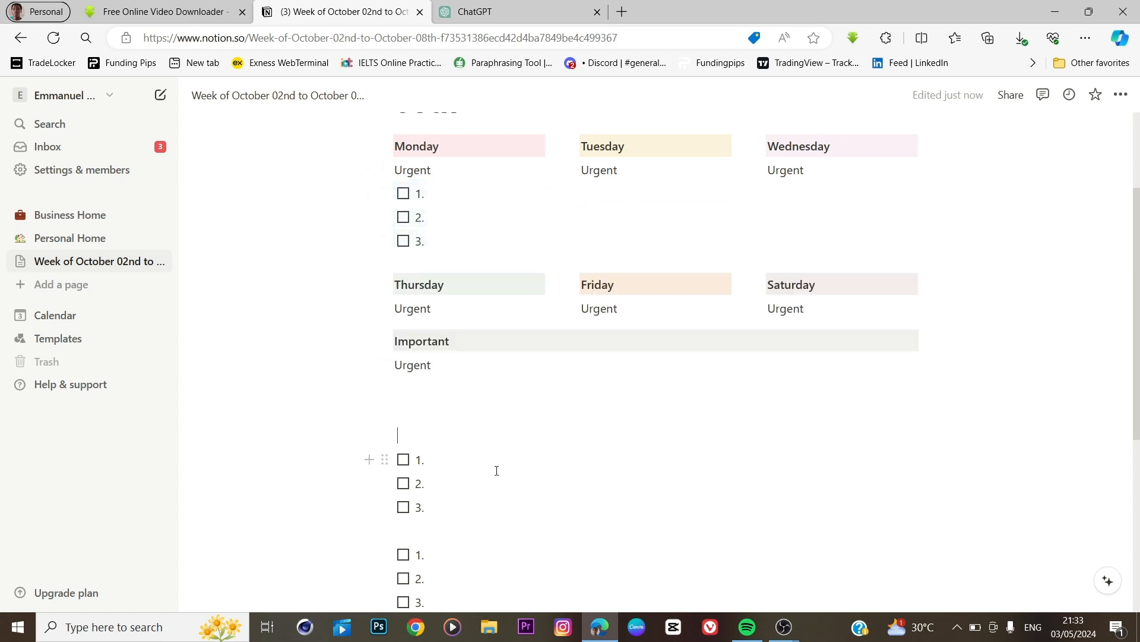
{"action": "left_click_drag", "start_coordinate": [430, 509], "coordinate": [588, 180]}
{"action": "left_click_drag", "start_coordinate": [427, 531], "coordinate": [772, 182]}
Step: Move a three-item to-do group under Thursday's Urgent line
{"action": "scroll", "coordinate": [594, 297], "scroll_direction": "down", "scroll_amount": 3}
{"action": "left_click_drag", "start_coordinate": [427, 349], "coordinate": [415, 298]}
{"action": "scroll", "coordinate": [512, 292], "scroll_direction": "up", "scroll_amount": 3}
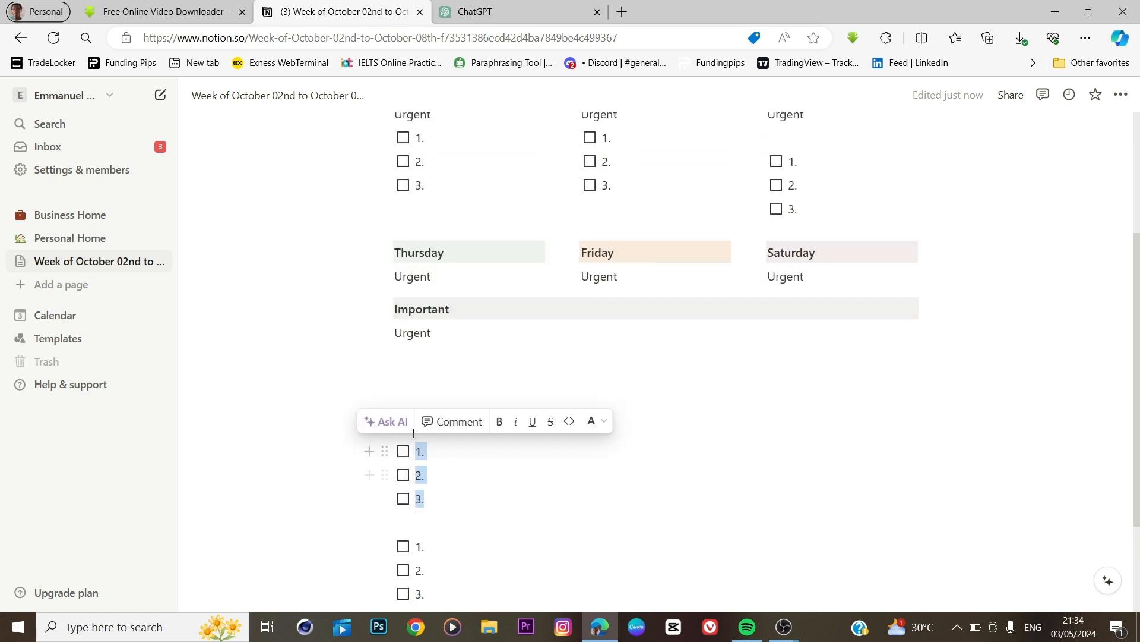
{"action": "left_click_drag", "start_coordinate": [386, 452], "coordinate": [395, 286]}
{"action": "scroll", "coordinate": [805, 226], "scroll_direction": "down", "scroll_amount": 3}
{"action": "left_click_drag", "start_coordinate": [432, 448], "coordinate": [416, 395]}
{"action": "left_click_drag", "start_coordinate": [387, 400], "coordinate": [605, 500]}
{"action": "scroll", "coordinate": [606, 502], "scroll_direction": "down", "scroll_amount": 3}
{"action": "key", "text": "ctrl+z"}
Step: Move a three-item to-do group under Friday's Urgent line
{"action": "scroll", "coordinate": [606, 501], "scroll_direction": "down", "scroll_amount": 3}
{"action": "left_click_drag", "start_coordinate": [428, 500], "coordinate": [591, 197]}
{"action": "scroll", "coordinate": [606, 372], "scroll_direction": "up", "scroll_amount": 1}
{"action": "scroll", "coordinate": [606, 372], "scroll_direction": "down", "scroll_amount": 1}
Step: Paste two more copies of the three-item to-do group below the Important section
{"action": "left_click", "coordinate": [410, 397]}
{"action": "key", "text": "ctrl+v"}
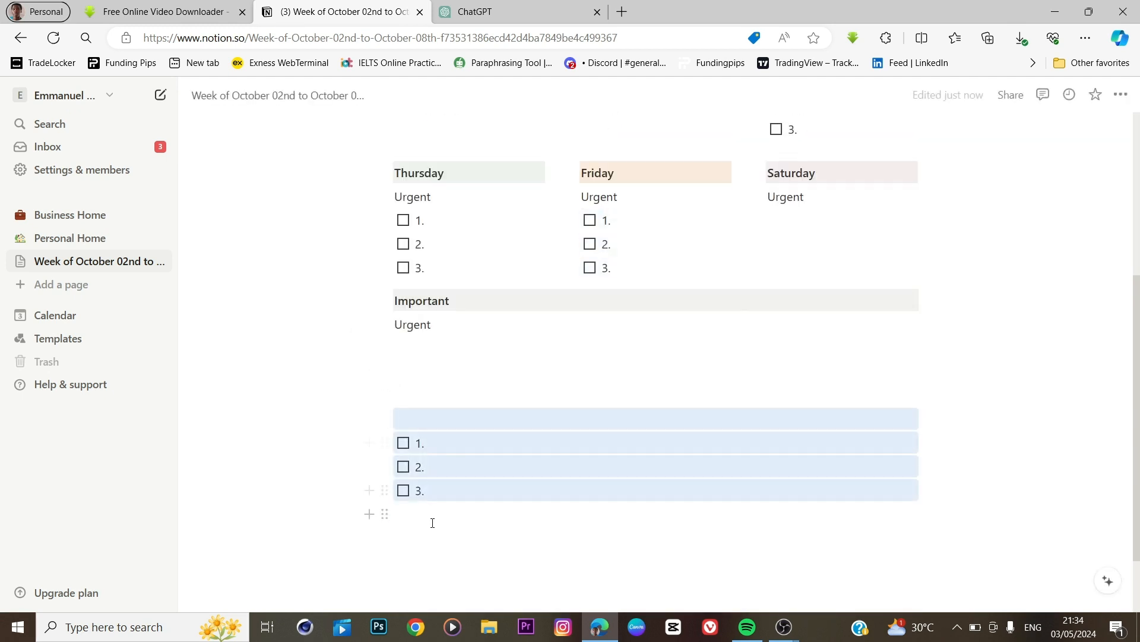
{"action": "left_click", "coordinate": [432, 523]}
{"action": "key", "text": "ctrl+v"}
Step: Move one to-do group under Saturday's Urgent line and another under the Urgent line of Important
{"action": "left_click_drag", "start_coordinate": [426, 491], "coordinate": [772, 394]}
{"action": "scroll", "coordinate": [594, 369], "scroll_direction": "down", "scroll_amount": 5}
{"action": "left_click_drag", "start_coordinate": [426, 421], "coordinate": [402, 217]}
{"action": "left_click", "coordinate": [563, 369]}
{"action": "scroll", "coordinate": [585, 386], "scroll_direction": "up", "scroll_amount": 6}
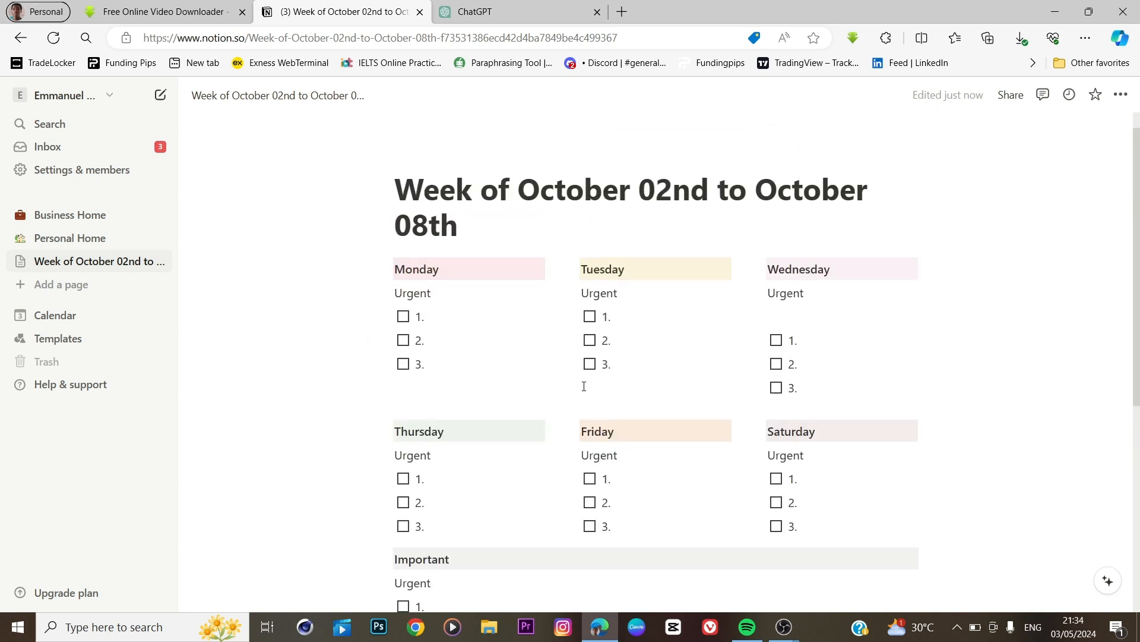
{"action": "scroll", "coordinate": [618, 256], "scroll_direction": "down", "scroll_amount": 1}
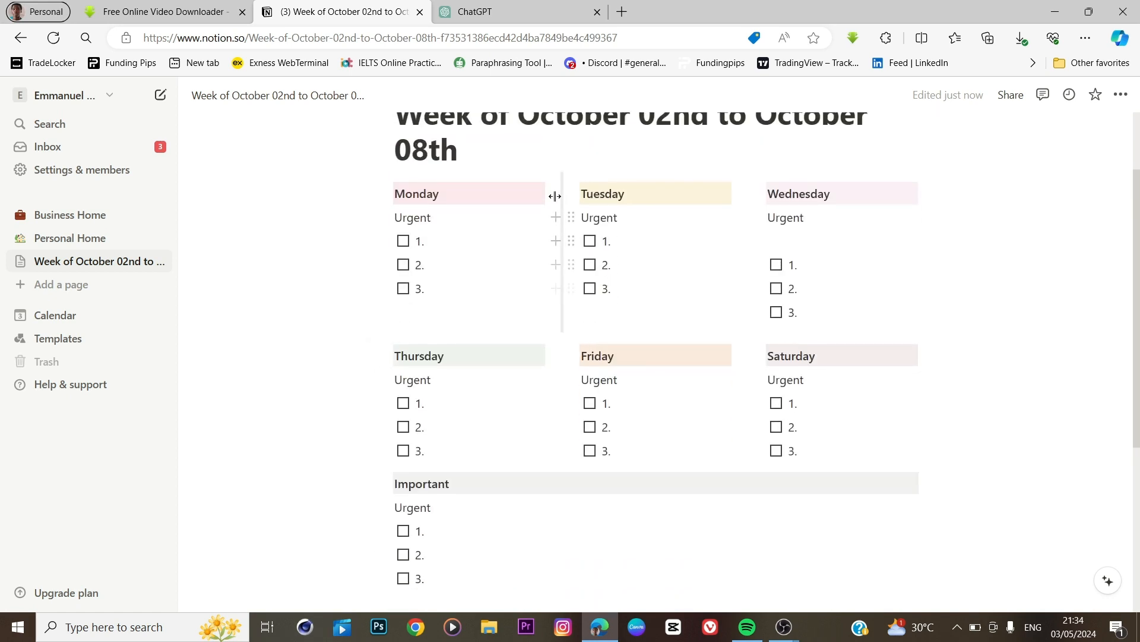
{"action": "scroll", "coordinate": [555, 196], "scroll_direction": "up", "scroll_amount": 1}
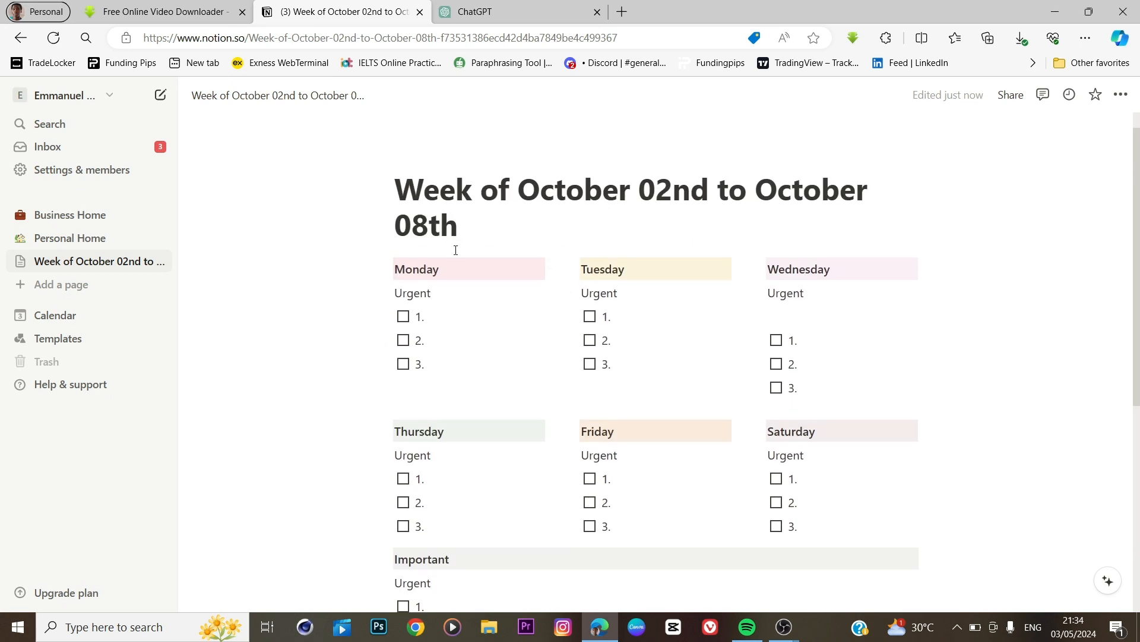
{"action": "scroll", "coordinate": [456, 250], "scroll_direction": "down", "scroll_amount": 1}
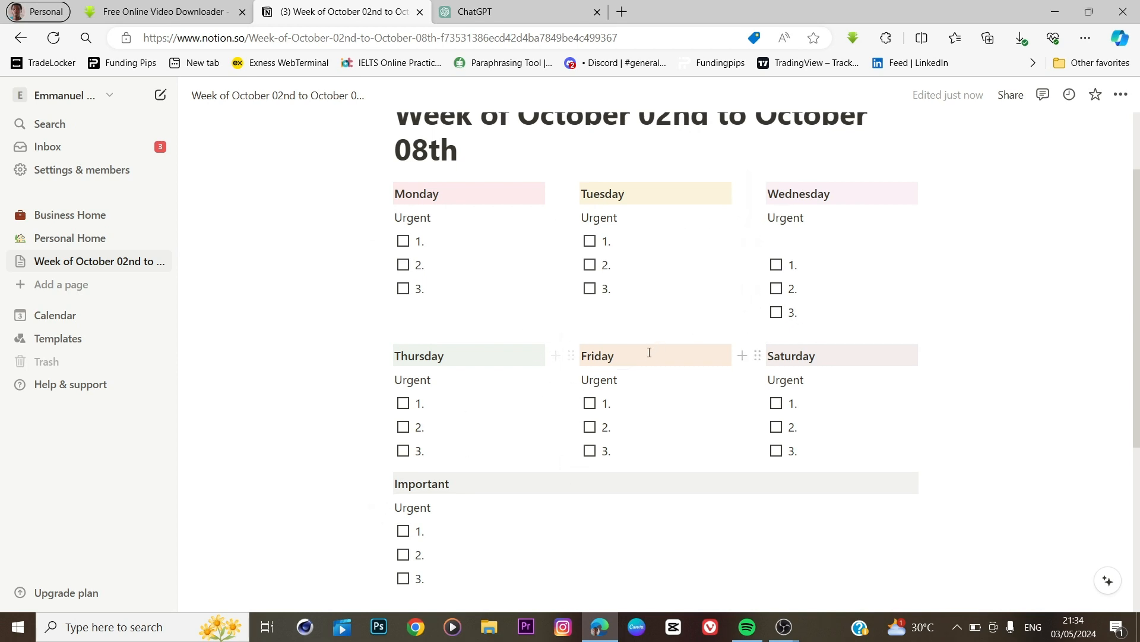
{"action": "scroll", "coordinate": [651, 352], "scroll_direction": "down", "scroll_amount": 1}
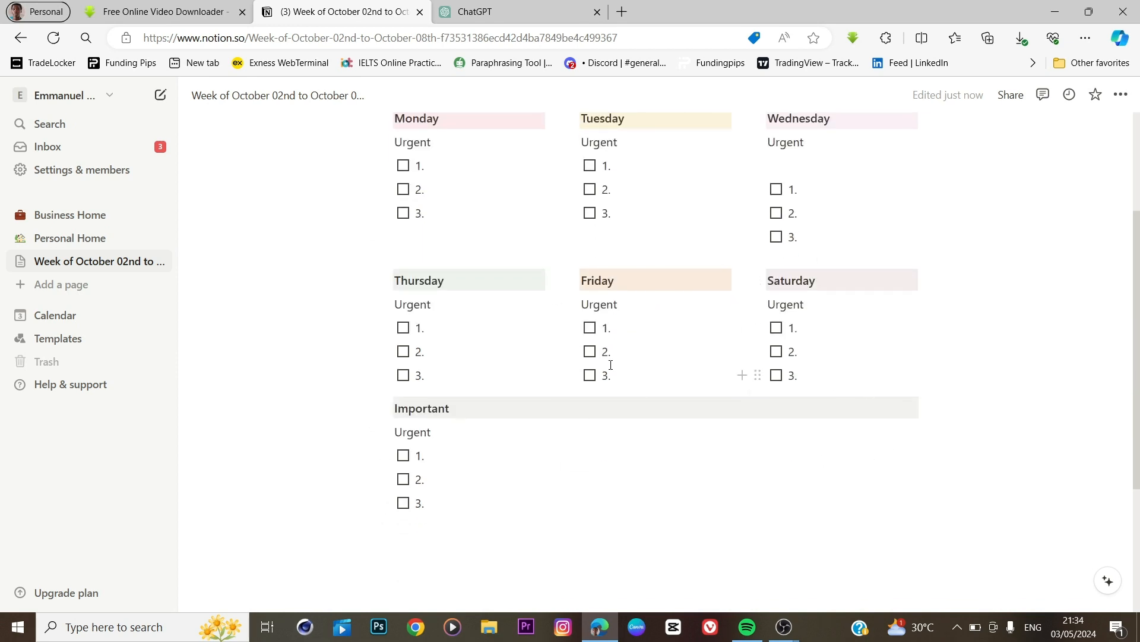
Step: Add a toggle list block below the Important section's to-do list and title it Example
{"action": "scroll", "coordinate": [965, 343], "scroll_direction": "down", "scroll_amount": 2}
{"action": "scroll", "coordinate": [965, 343], "scroll_direction": "down", "scroll_amount": 1}
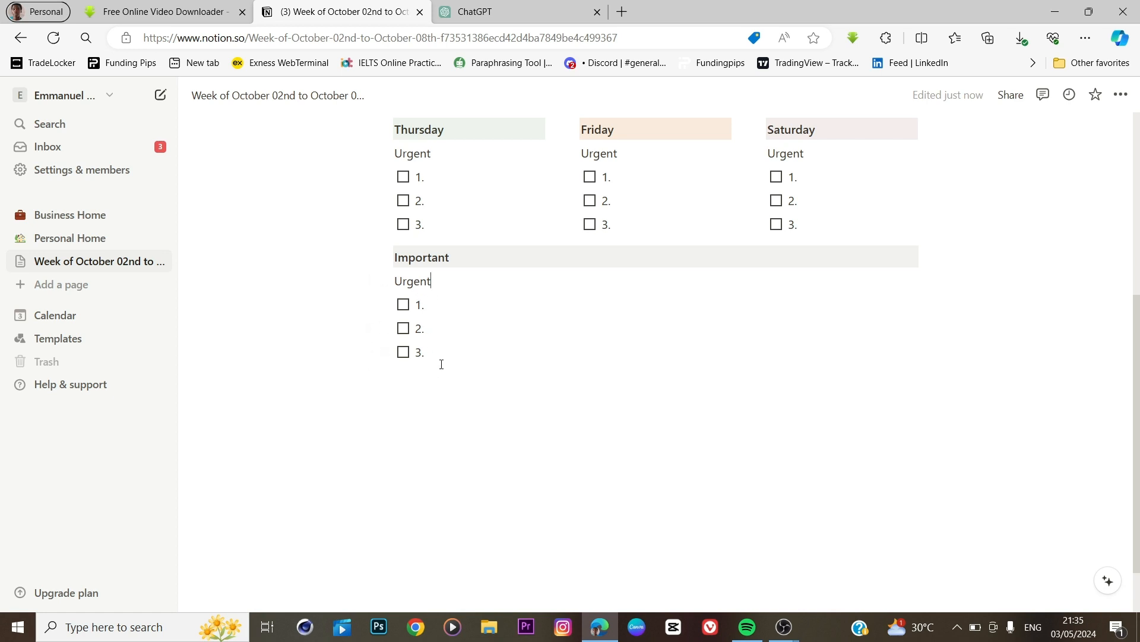
{"action": "scroll", "coordinate": [432, 332], "scroll_direction": "down", "scroll_amount": 1}
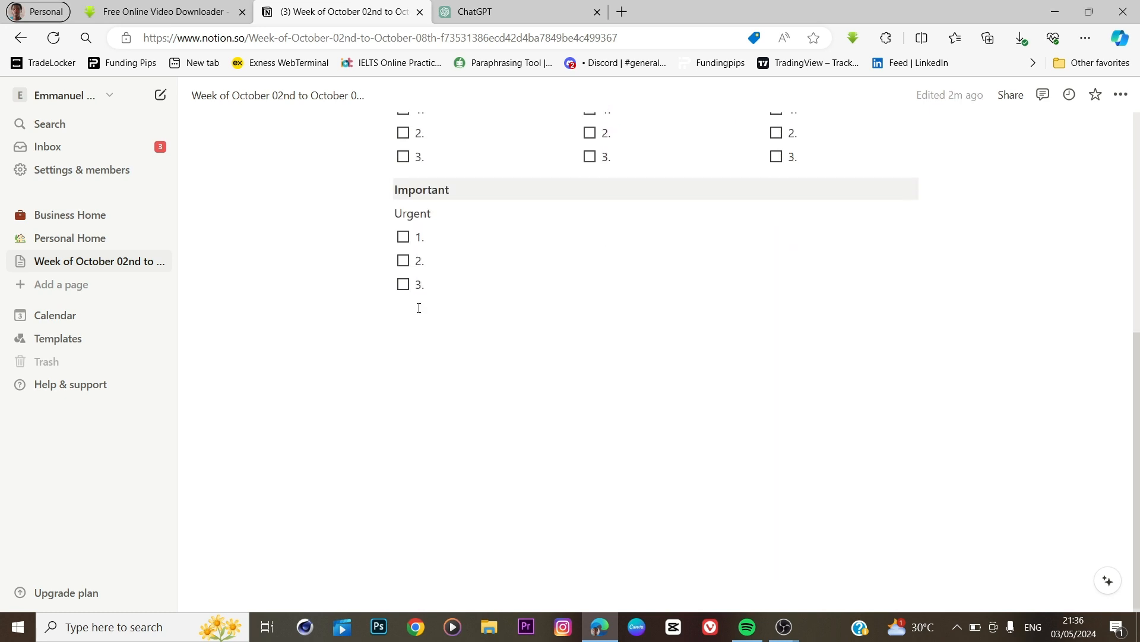
{"action": "left_click", "coordinate": [419, 308]}
{"action": "key", "text": "Return"}
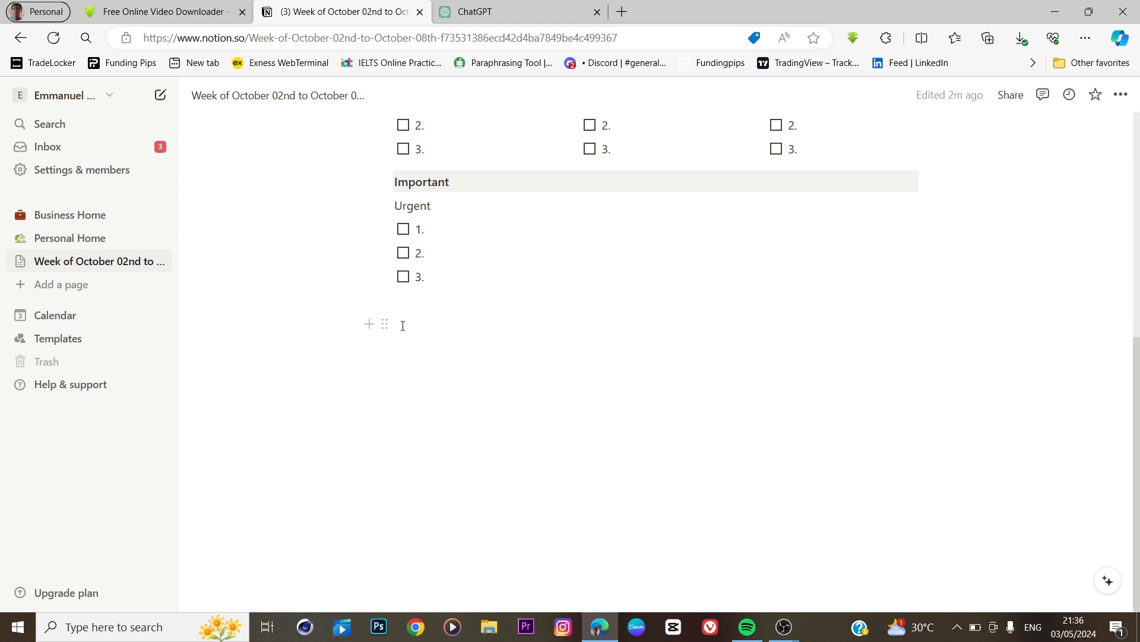
{"action": "left_click", "coordinate": [369, 324]}
{"action": "scroll", "coordinate": [474, 470], "scroll_direction": "down", "scroll_amount": 2}
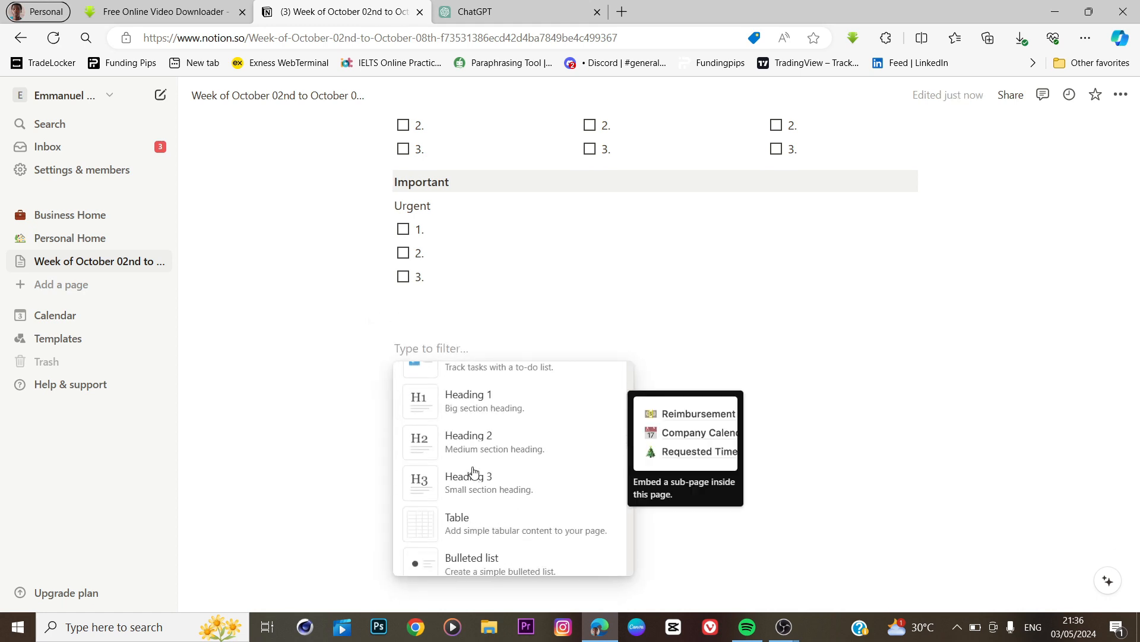
{"action": "scroll", "coordinate": [469, 478], "scroll_direction": "down", "scroll_amount": 3}
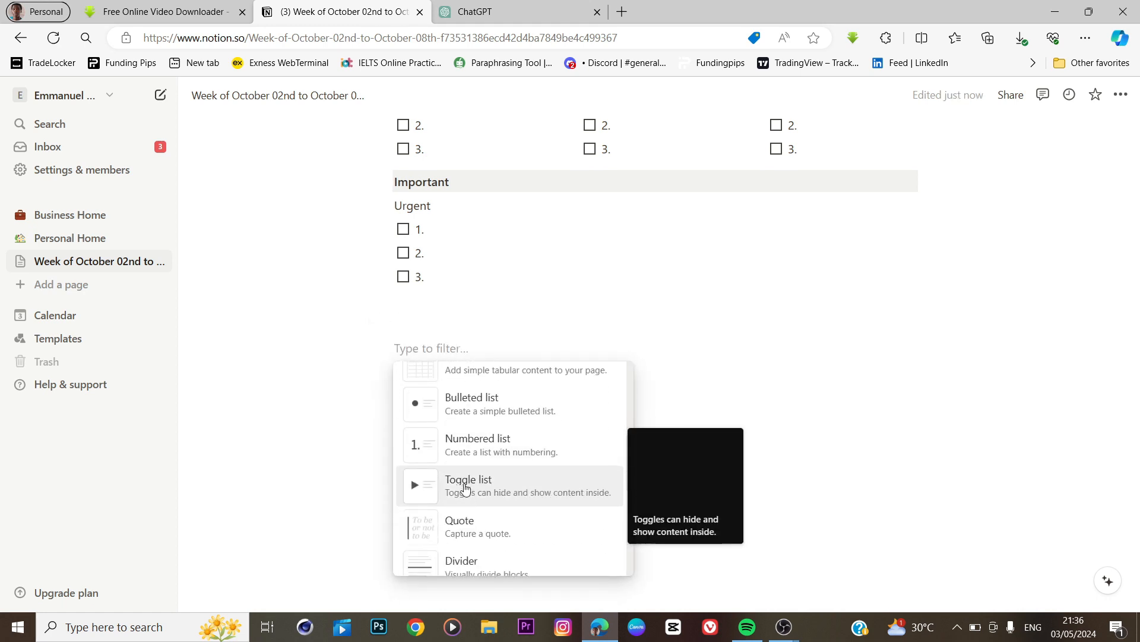
{"action": "left_click", "coordinate": [472, 482]}
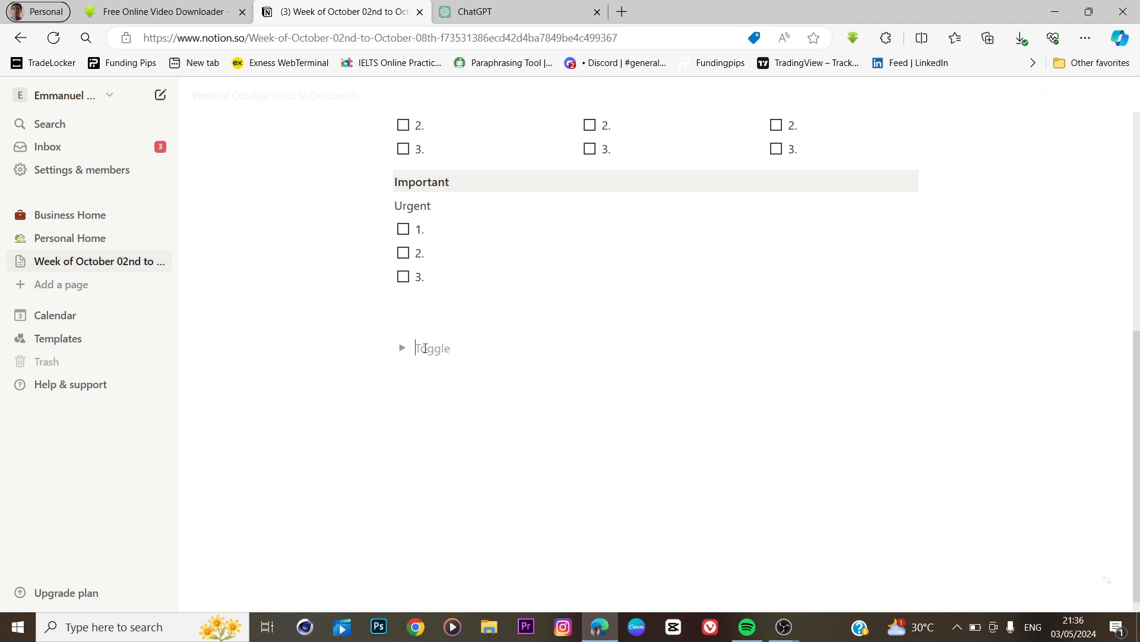
{"action": "type", "text": "Example"}
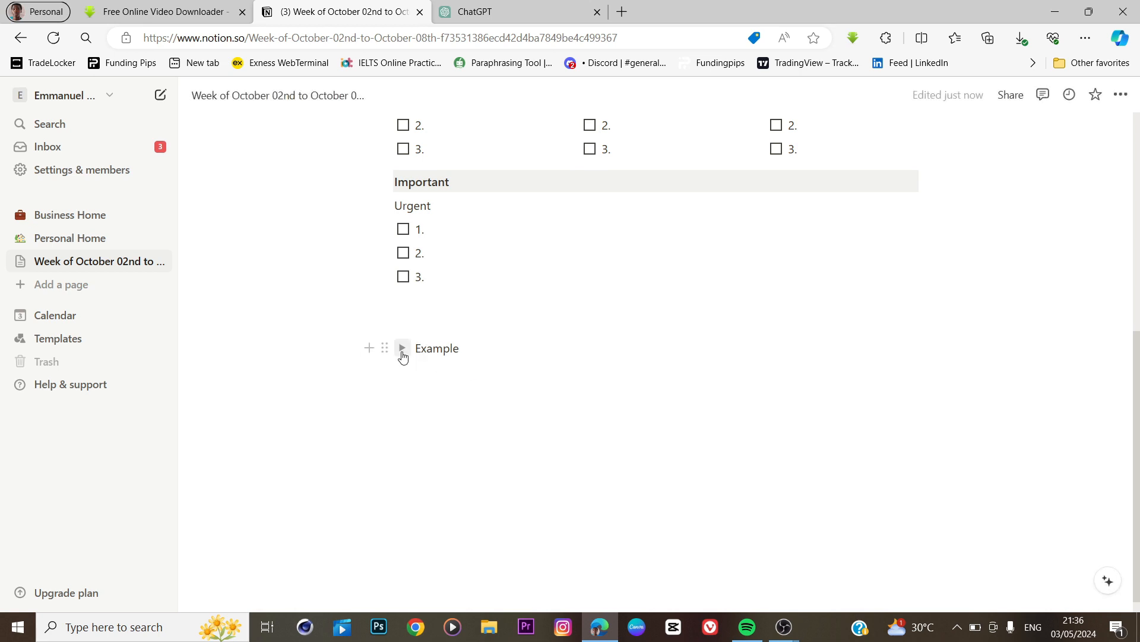
Step: Enter the text "good" inside the Example toggle, and test collapsing and expanding it
{"action": "left_click", "coordinate": [402, 348]}
{"action": "left_click", "coordinate": [433, 374]}
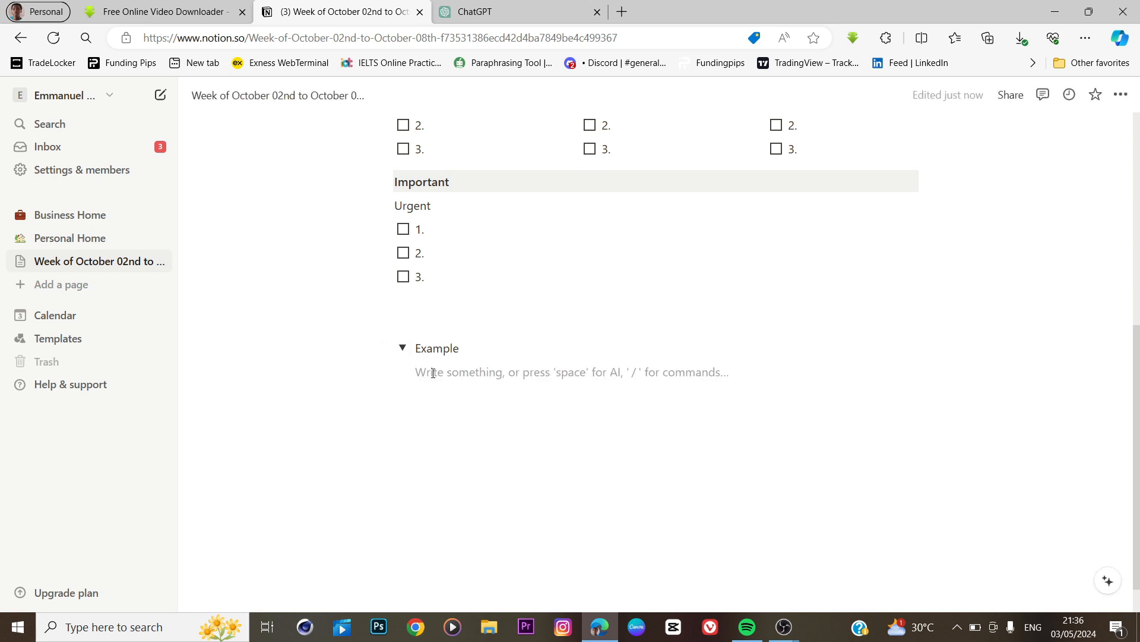
{"action": "type", "text": "good"}
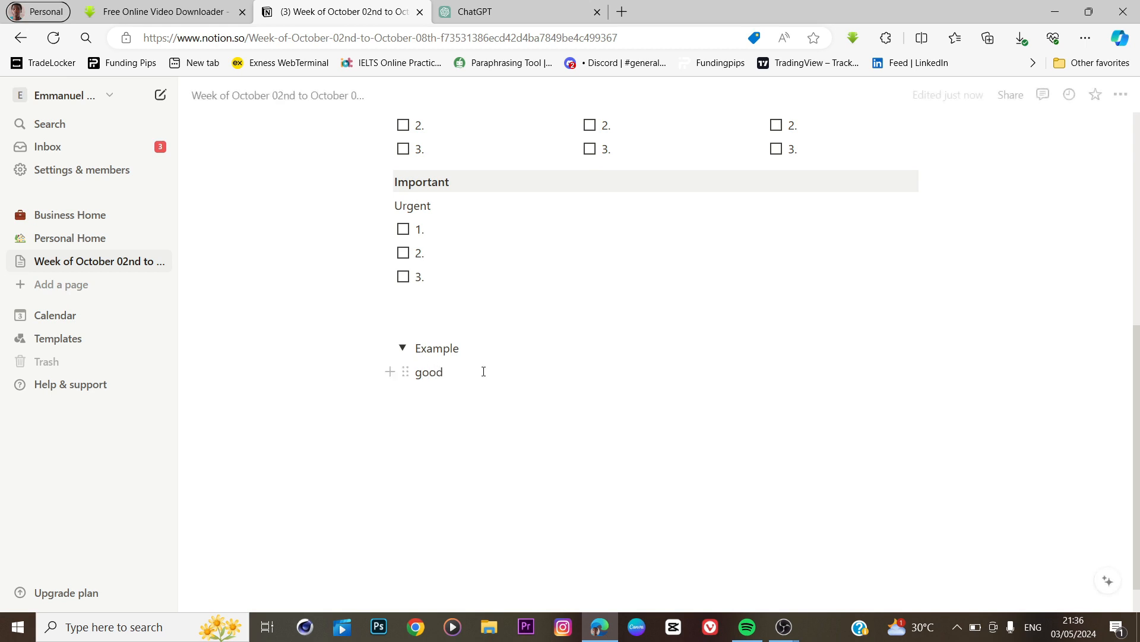
{"action": "left_click", "coordinate": [404, 349]}
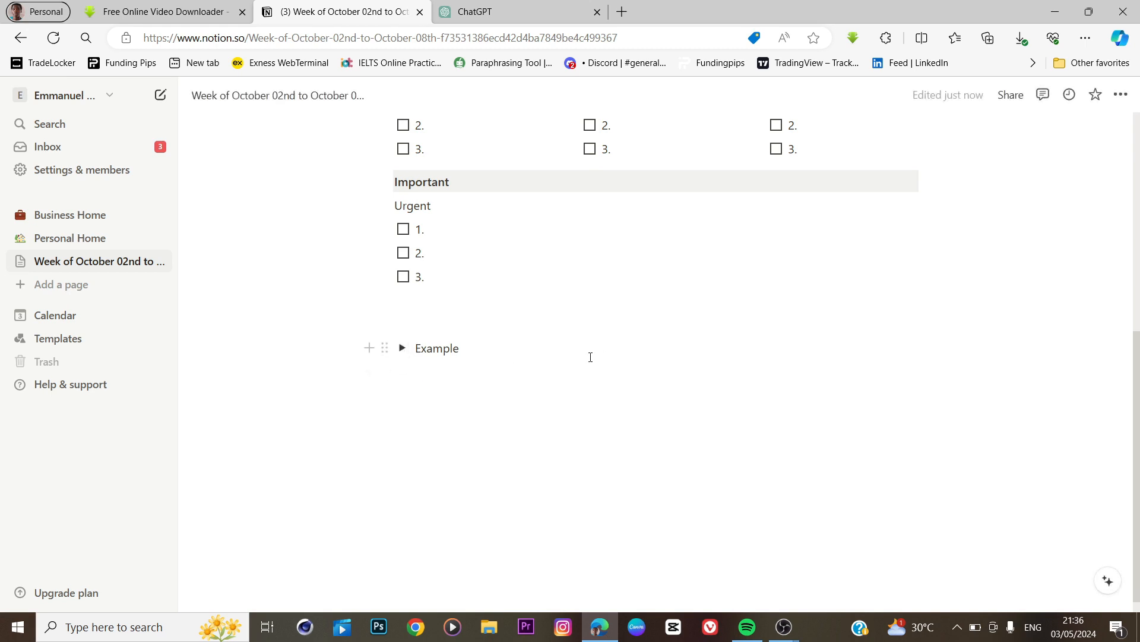
{"action": "left_click", "coordinate": [402, 350]}
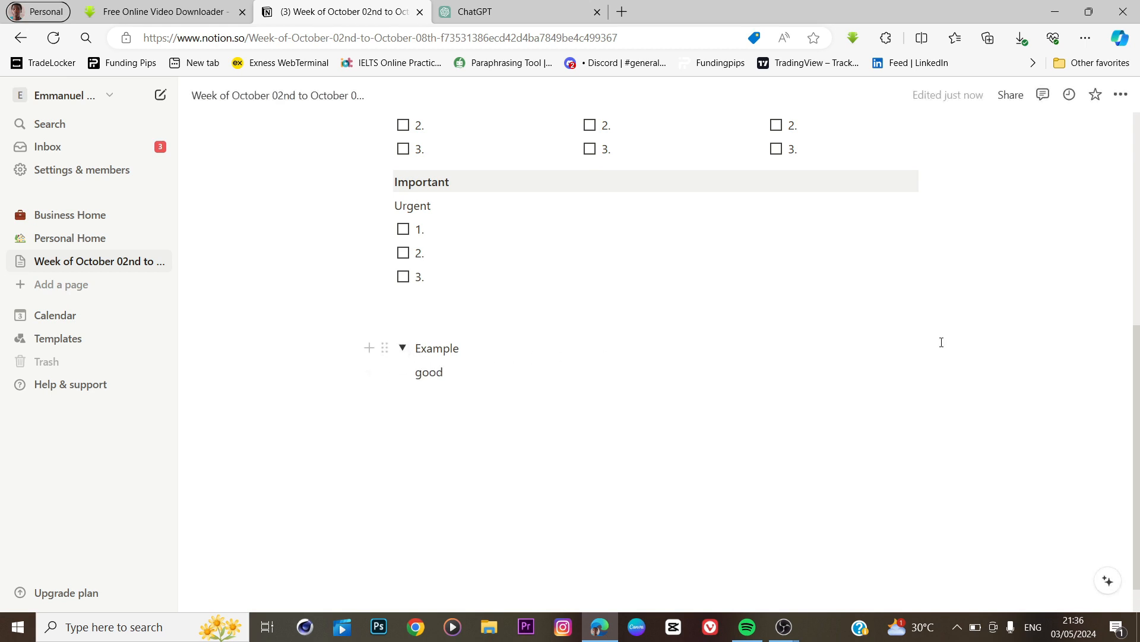
{"action": "left_click", "coordinate": [402, 347]}
{"action": "left_click", "coordinate": [402, 348]}
Step: Delete the text "good" from inside the Example toggle and collapse the toggle
{"action": "left_click_drag", "start_coordinate": [449, 370], "coordinate": [407, 366]}
{"action": "key", "text": "BackSpace"}
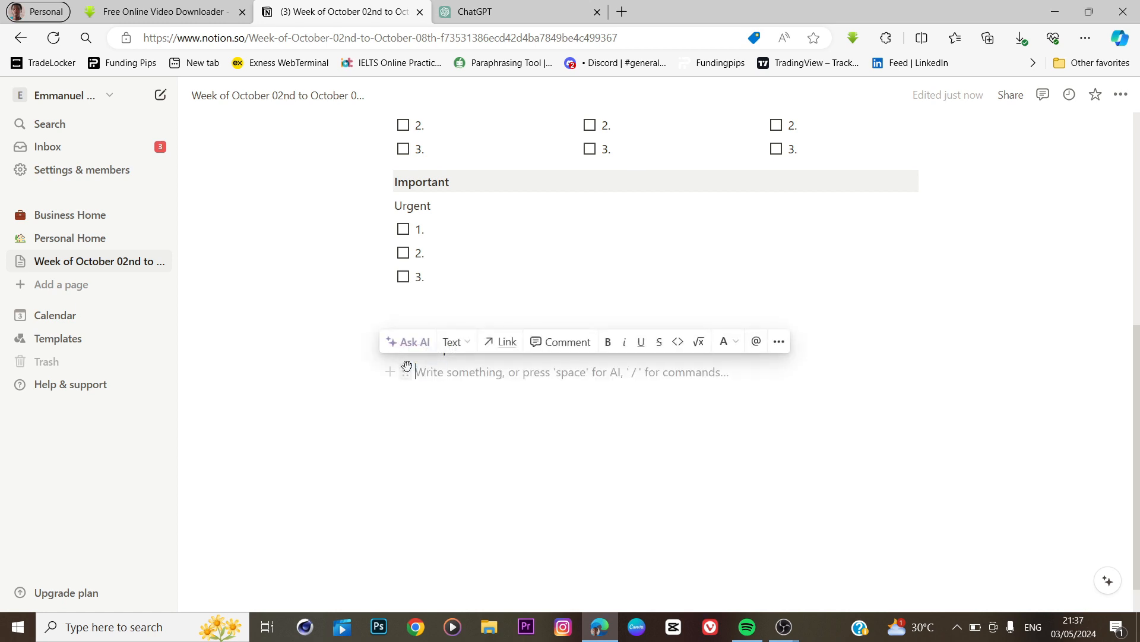
{"action": "left_click", "coordinate": [403, 349]}
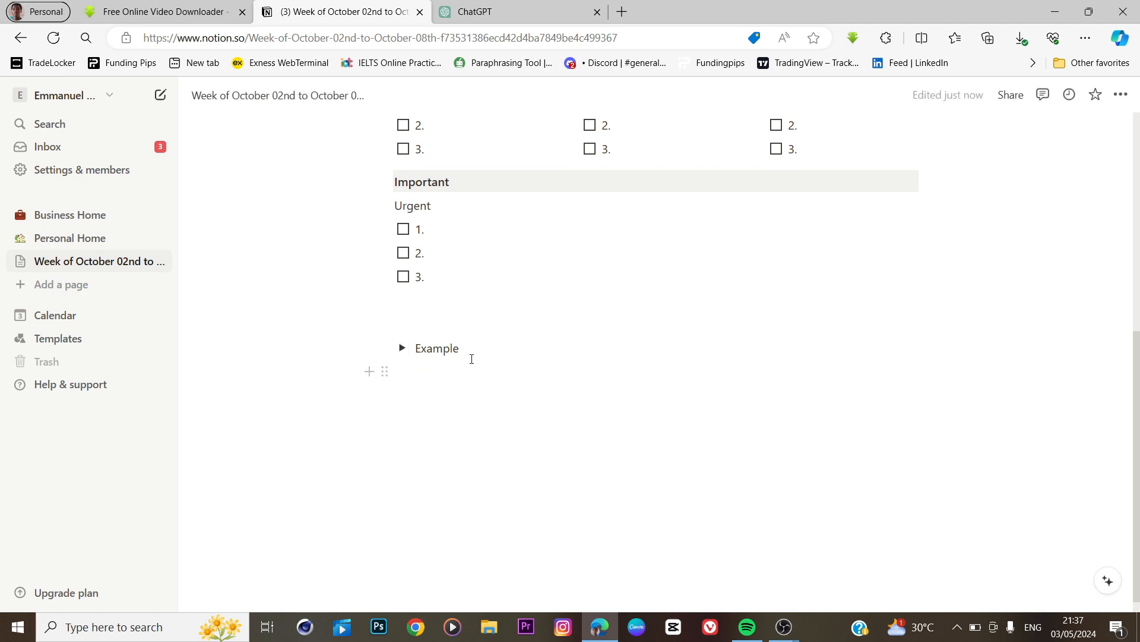
Step: Rename the Example toggle as Lectures
{"action": "left_click_drag", "start_coordinate": [462, 349], "coordinate": [416, 342]}
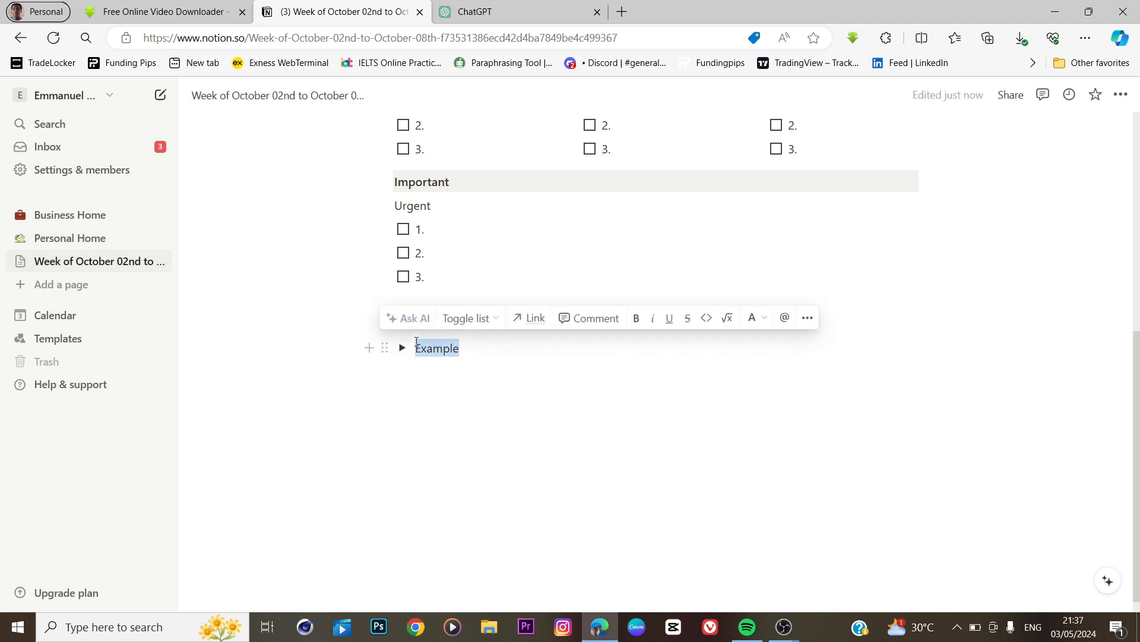
{"action": "type", "text": "L"}
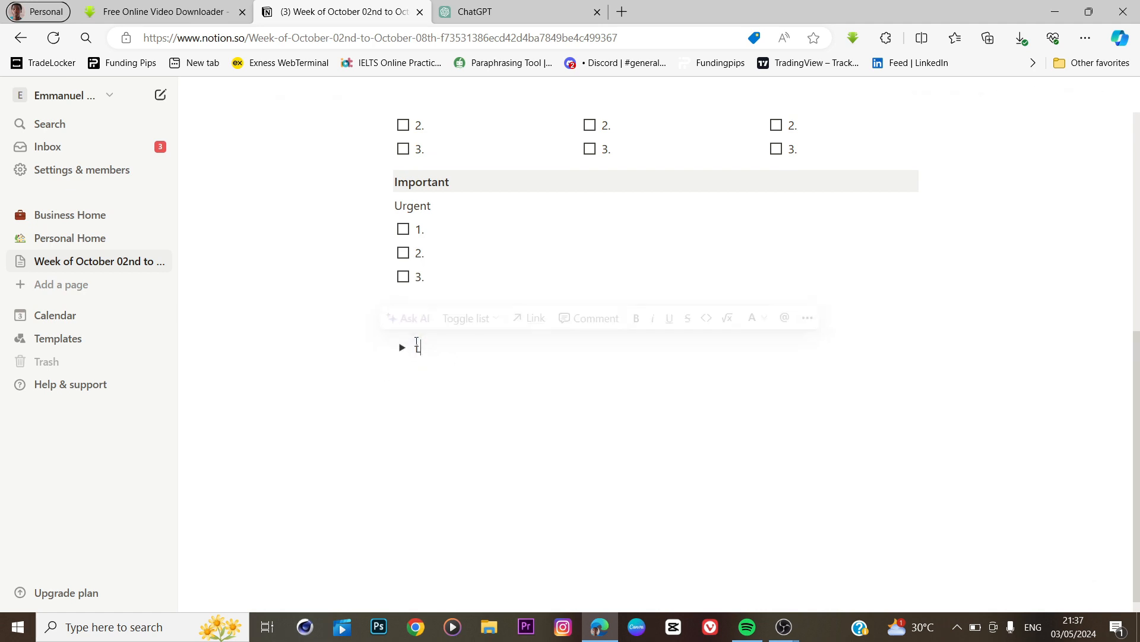
{"action": "type", "text": "ecture"}
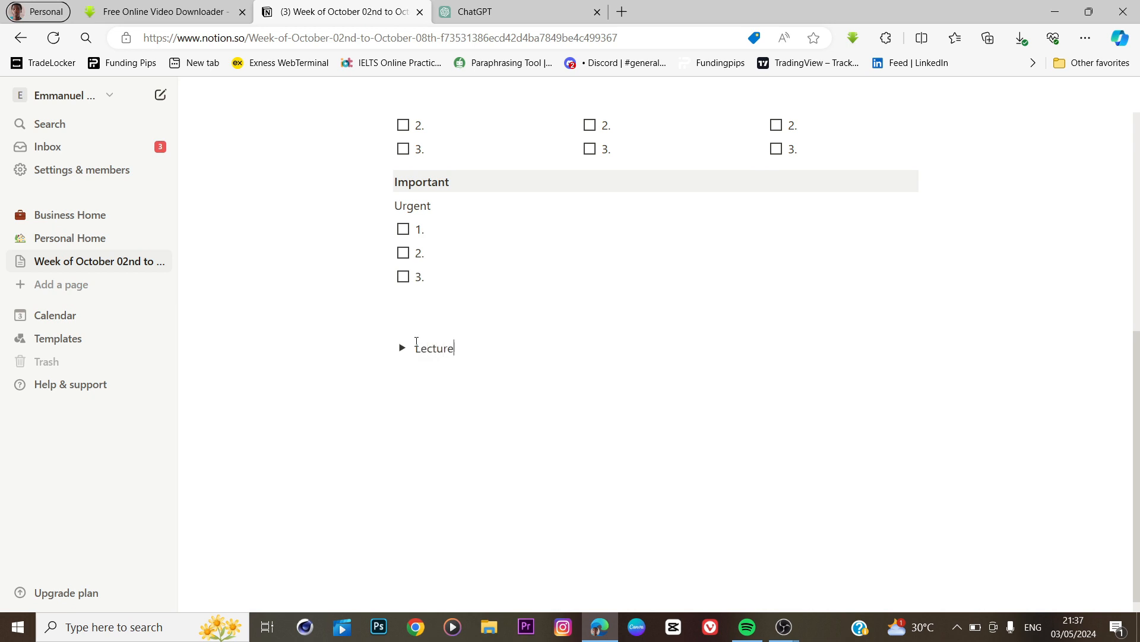
{"action": "type", "text": "zs"}
Step: Add two more toggles below Lectures, titled Activities and Personal projects
{"action": "key", "text": "Return"}
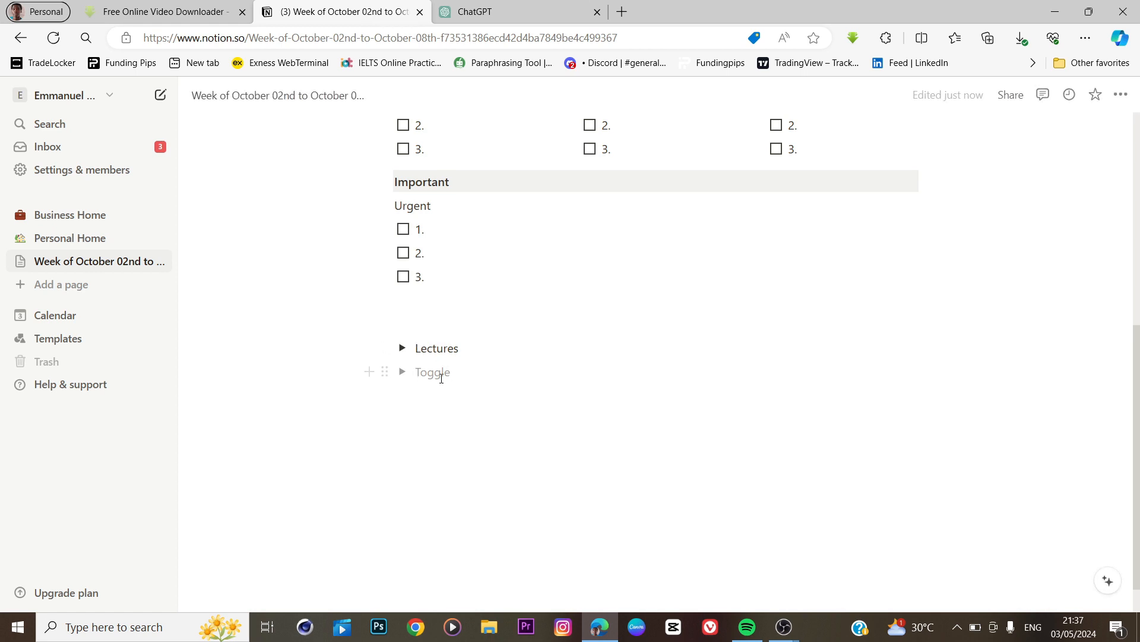
{"action": "type", "text": "Acti"}
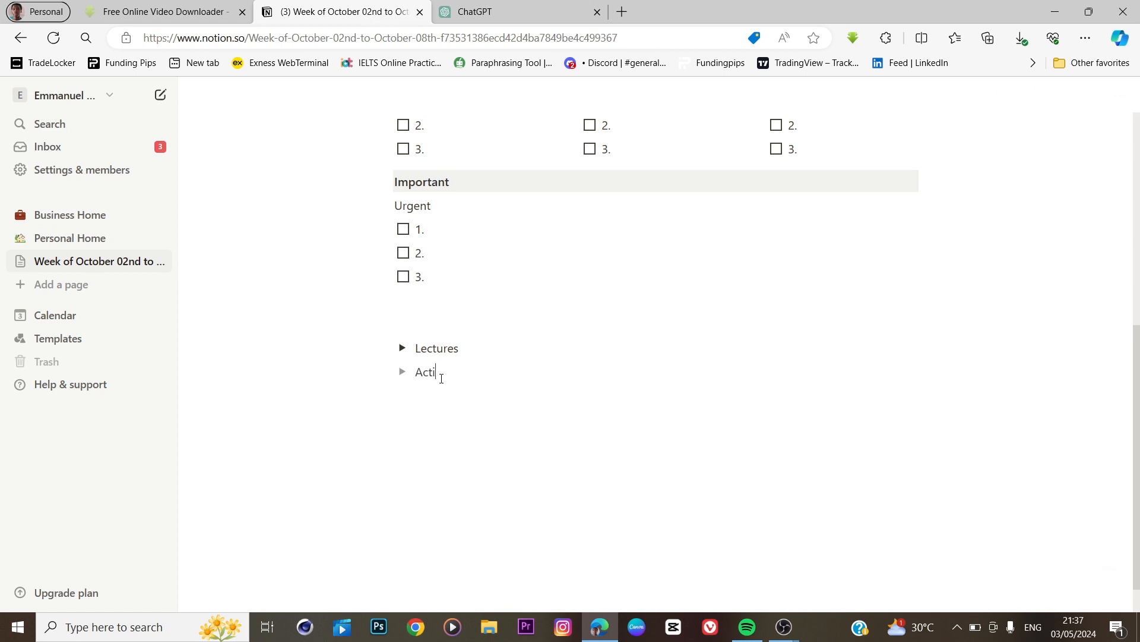
{"action": "type", "text": "vities"}
{"action": "key", "text": "Return"}
{"action": "type", "text": "Personal projects"}
Step: Copy the Lectures, Activities and Personal projects toggles and paste them below the original group
{"action": "left_click", "coordinate": [411, 512]}
{"action": "left_click_drag", "start_coordinate": [506, 397], "coordinate": [410, 344]}
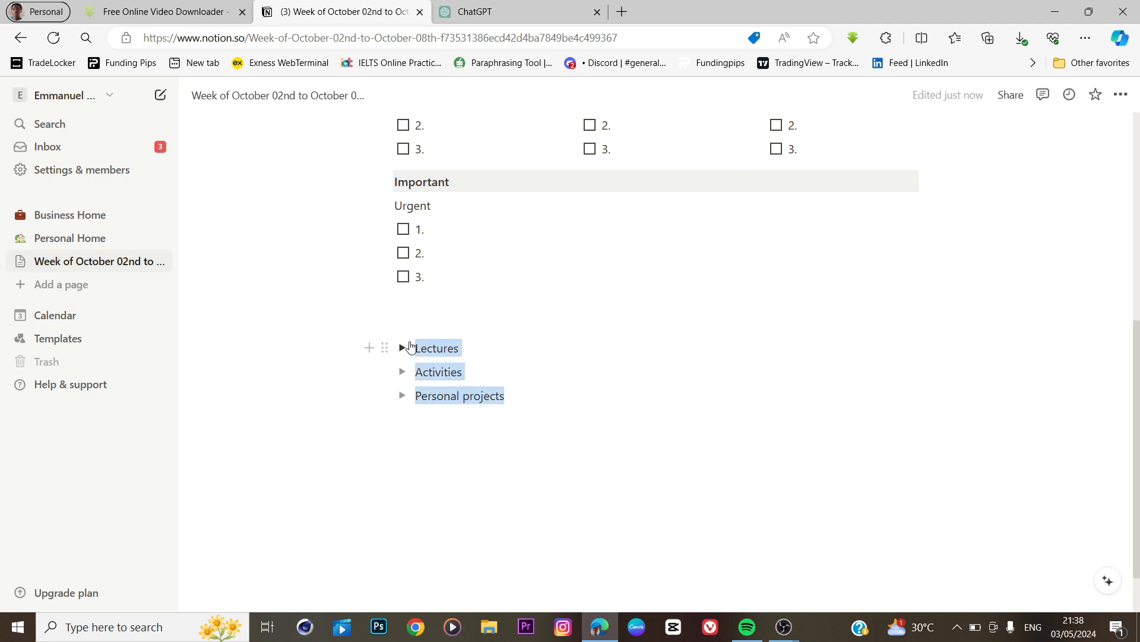
{"action": "right_click", "coordinate": [436, 350]}
{"action": "left_click", "coordinate": [503, 84]}
{"action": "left_click", "coordinate": [419, 444]}
{"action": "key", "text": "ctrl+v"}
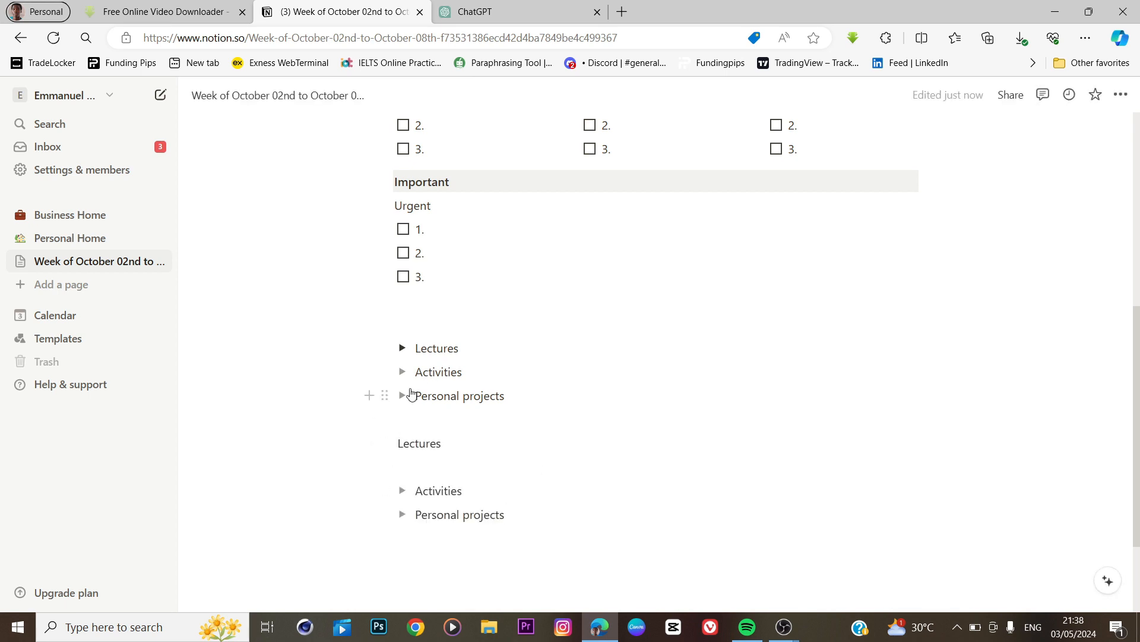
Step: Delete the pasted toggle copies and restore the title of the last original toggle to Personal projects
{"action": "left_click_drag", "start_coordinate": [506, 516], "coordinate": [382, 440]}
{"action": "key", "text": "BackSpace"}
{"action": "key", "text": "BackSpace"}
{"action": "key", "text": "BackSpace"}
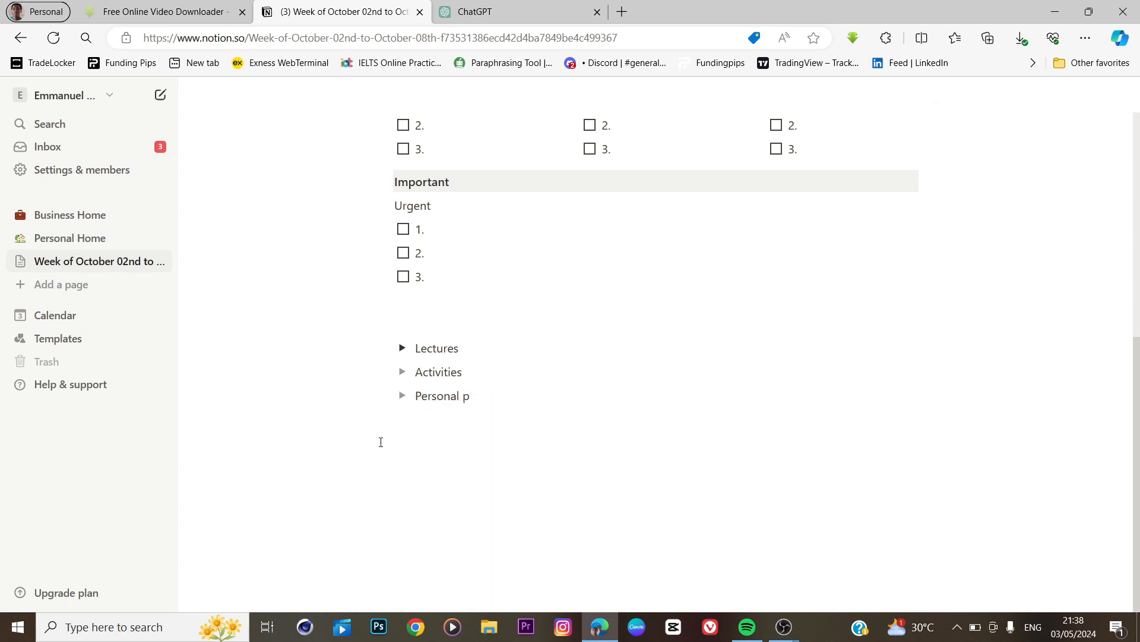
{"action": "type", "text": "rojects"}
Step: Try again to duplicate the three toggles by copying the group and pasting it below Personal projects
{"action": "left_click_drag", "start_coordinate": [506, 398], "coordinate": [402, 355]}
{"action": "right_click", "coordinate": [435, 351]}
{"action": "left_click", "coordinate": [469, 79]}
{"action": "left_click", "coordinate": [433, 445]}
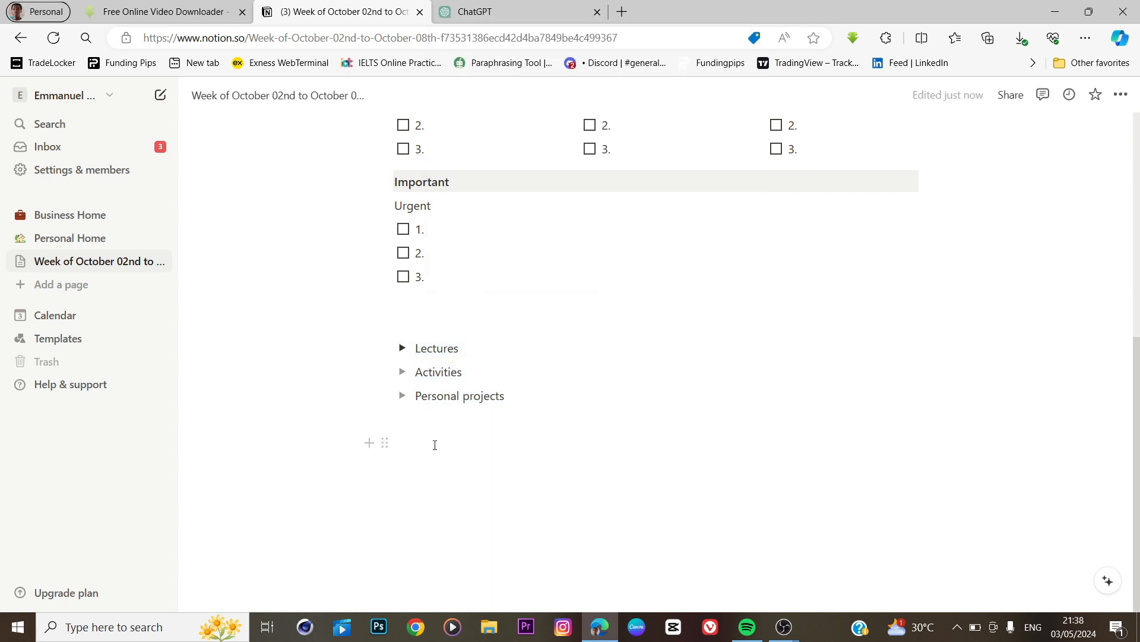
{"action": "key", "text": "ctrl+v"}
Step: Remove the Lectures toggle above Activities, recreate it below Personal projects, and delete the pasted copy of the group
{"action": "left_click_drag", "start_coordinate": [460, 350], "coordinate": [396, 349]}
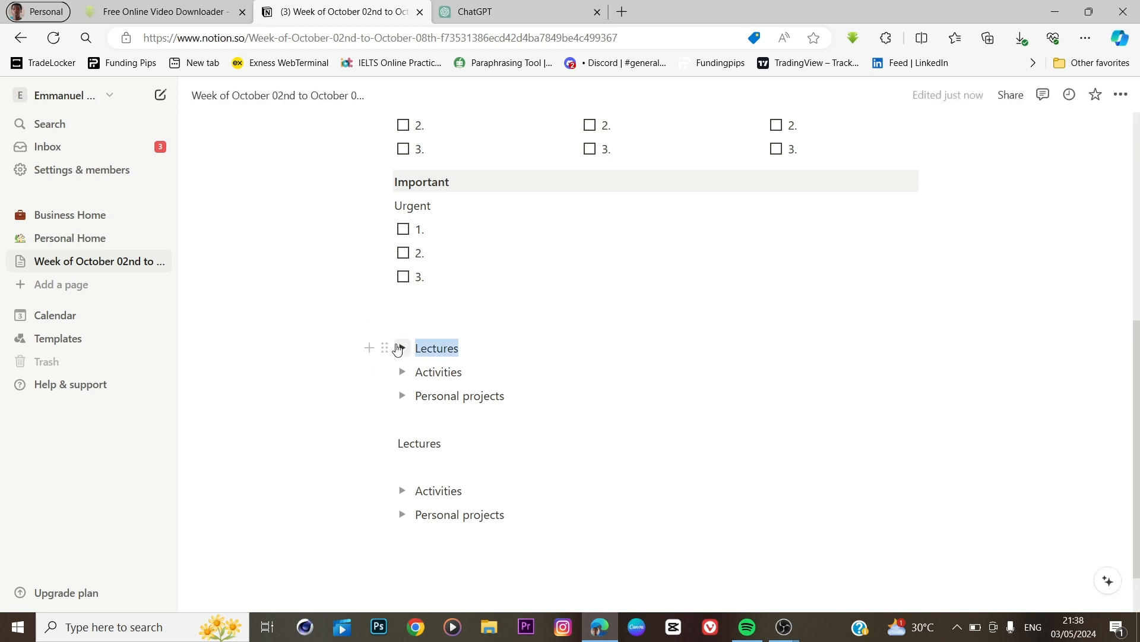
{"action": "key", "text": "BackSpace"}
{"action": "key", "text": "BackSpace"}
{"action": "left_click", "coordinate": [426, 372]}
{"action": "left_click", "coordinate": [514, 419]}
{"action": "key", "text": "Return"}
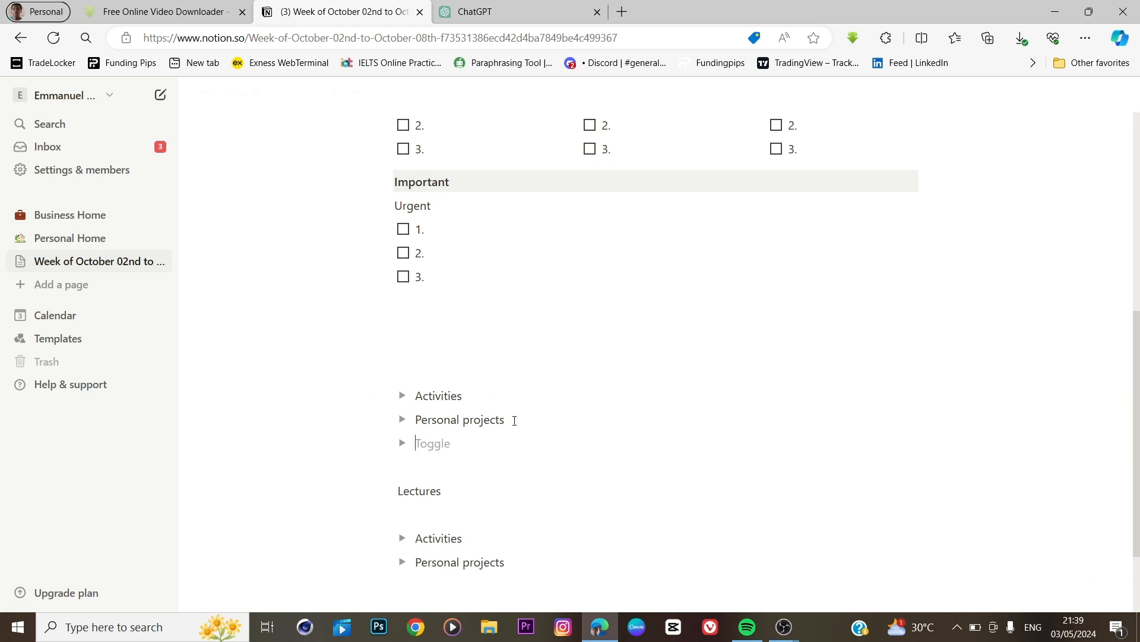
{"action": "type", "text": "Lectures"}
{"action": "left_click_drag", "start_coordinate": [509, 561], "coordinate": [408, 397]}
{"action": "key", "text": "BackSpace"}
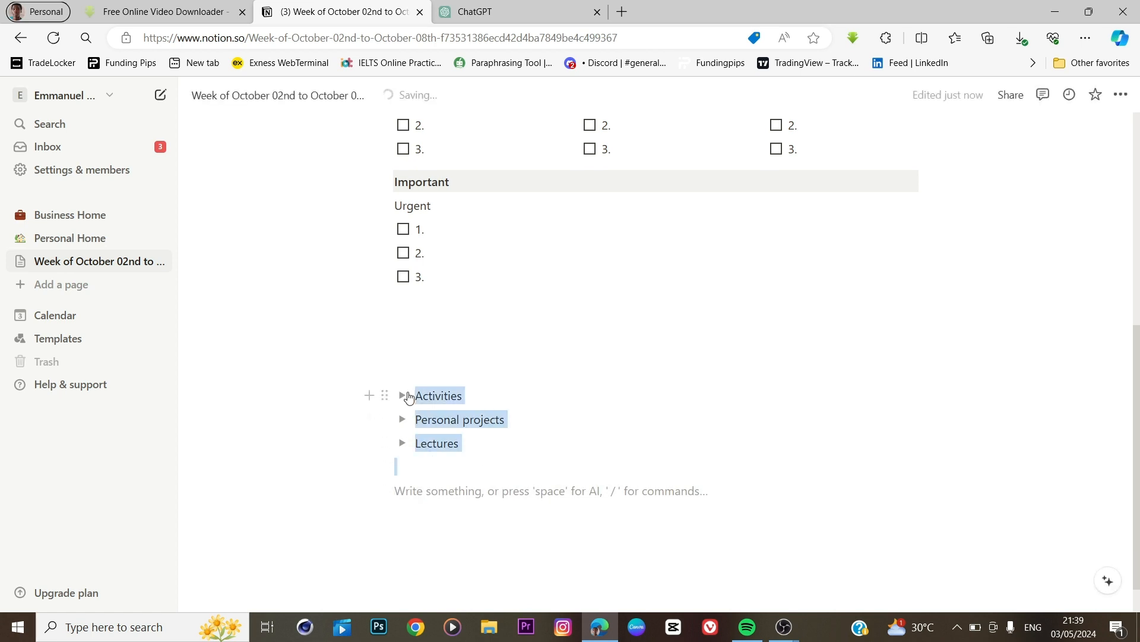
Step: Copy the Activities, Personal projects and Lectures toggles and paste two copies below, separated by blank lines
{"action": "left_click_drag", "start_coordinate": [461, 443], "coordinate": [421, 398]}
{"action": "right_click", "coordinate": [423, 411]}
{"action": "left_click", "coordinate": [457, 152]}
{"action": "left_click", "coordinate": [405, 505]}
{"action": "key", "text": "ctrl+v"}
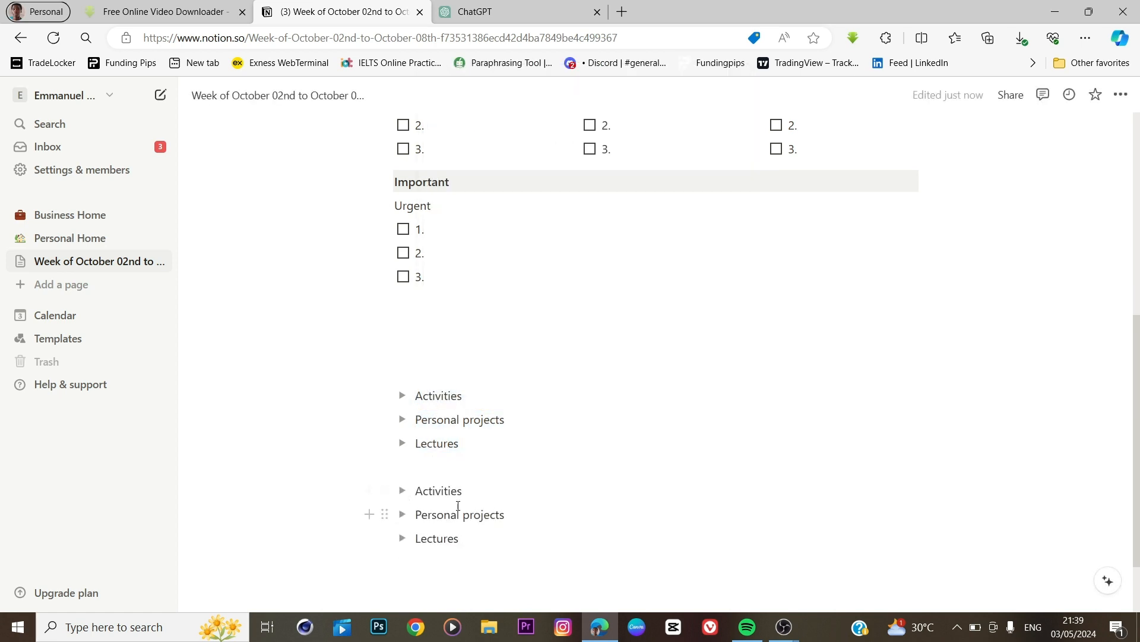
{"action": "scroll", "coordinate": [451, 452], "scroll_direction": "down", "scroll_amount": 2}
{"action": "key", "text": "Return"}
{"action": "key", "text": "ctrl+v"}
{"action": "left_click", "coordinate": [404, 497]}
{"action": "scroll", "coordinate": [416, 495], "scroll_direction": "down", "scroll_amount": 2}
{"action": "left_click", "coordinate": [441, 488]}
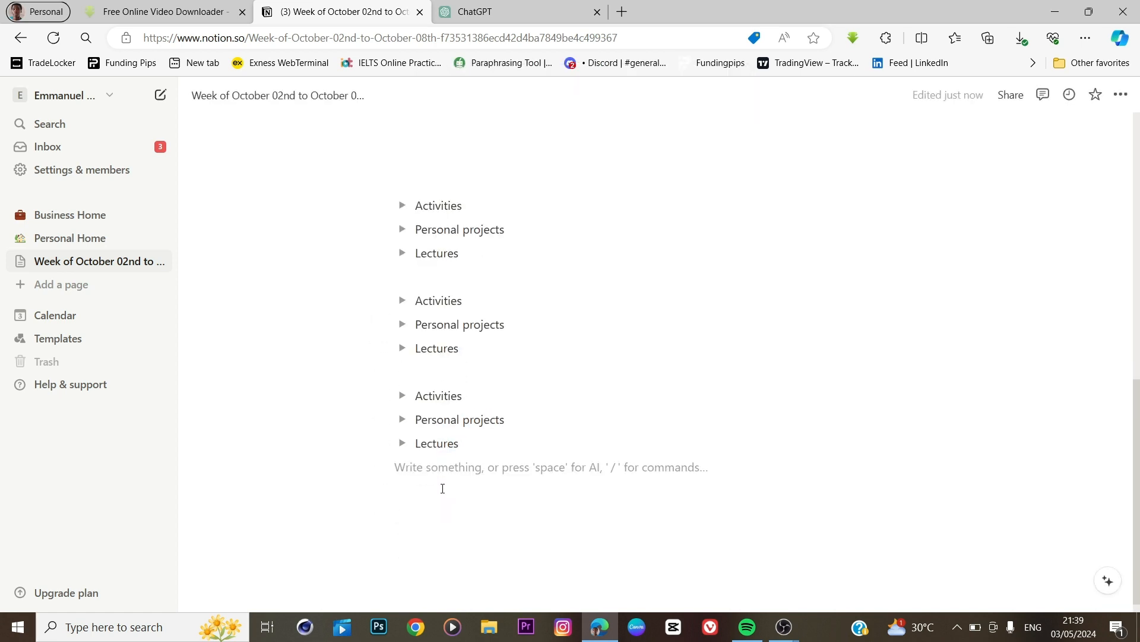
Step: Paste further copies of the three-toggle group at the end of the page, separated by blank lines
{"action": "key", "text": "Return"}
{"action": "key", "text": "ctrl+v"}
{"action": "left_click", "coordinate": [405, 498]}
{"action": "scroll", "coordinate": [416, 496], "scroll_direction": "down", "scroll_amount": 2}
{"action": "left_click", "coordinate": [479, 464]}
{"action": "key", "text": "ctrl+v"}
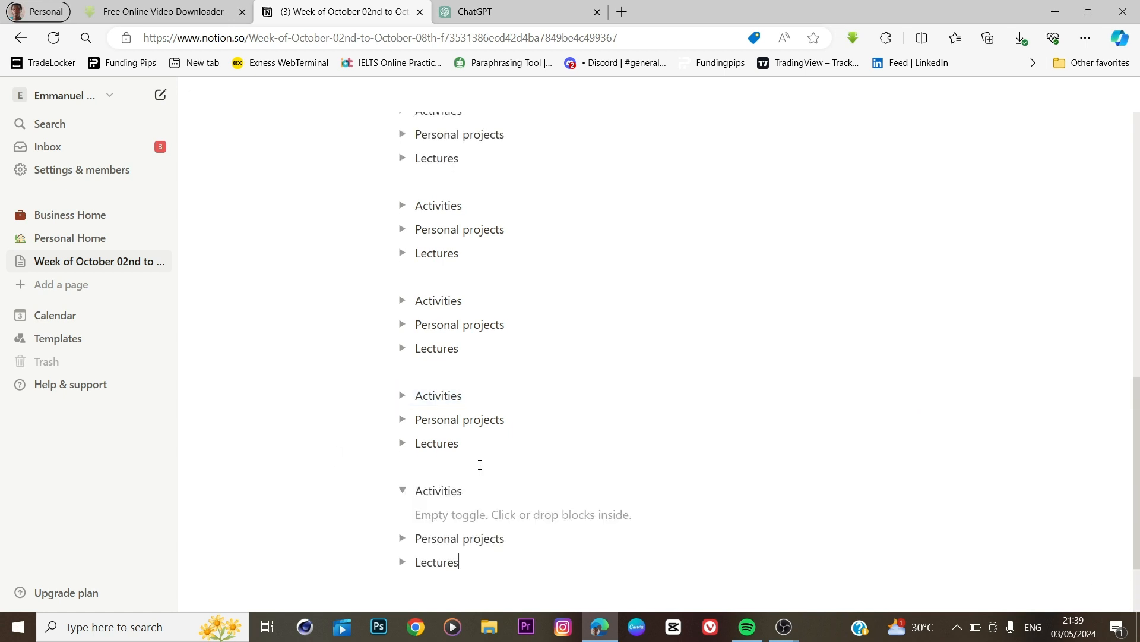
Step: Undo the last pasted toggle group and paste the group again at the end of the page
{"action": "key", "text": "ctrl+z"}
{"action": "key", "text": "ctrl+v"}
{"action": "key", "text": "ctrl+z"}
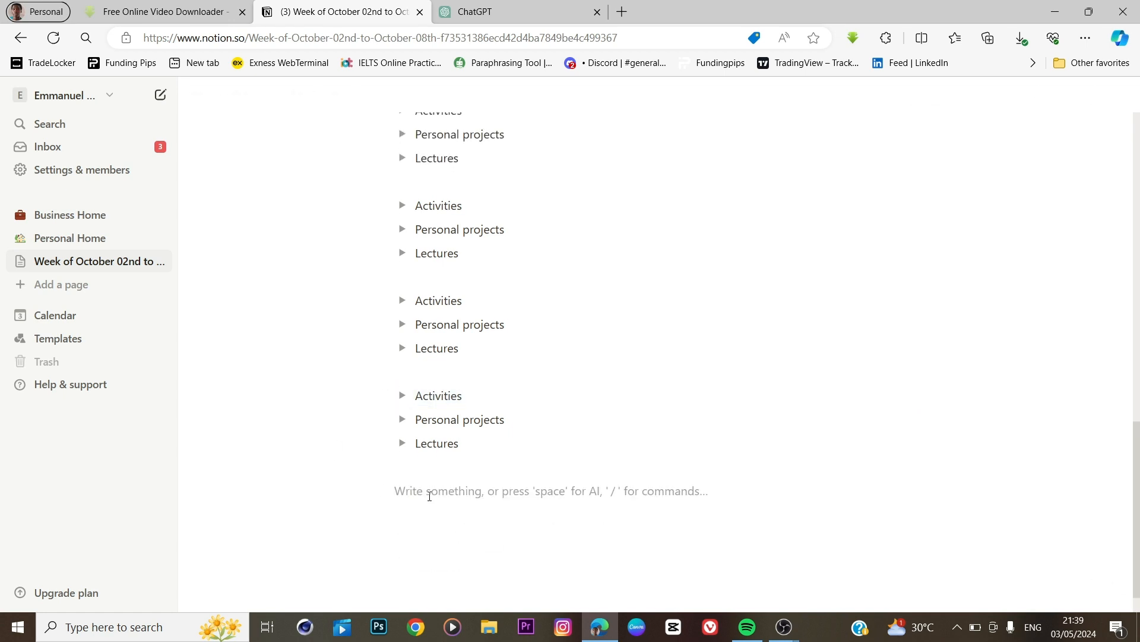
{"action": "key", "text": "ctrl+v"}
Step: Move one three-toggle group under Monday's to-do list and another under Tuesday's
{"action": "scroll", "coordinate": [470, 356], "scroll_direction": "up", "scroll_amount": 5}
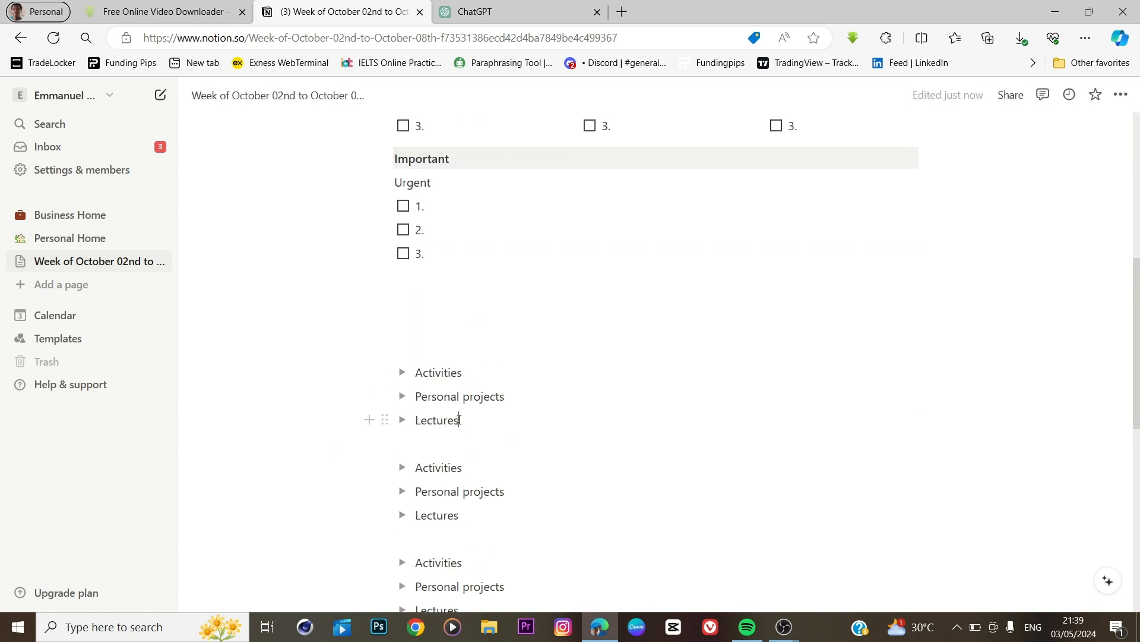
{"action": "left_click_drag", "start_coordinate": [459, 420], "coordinate": [400, 412]}
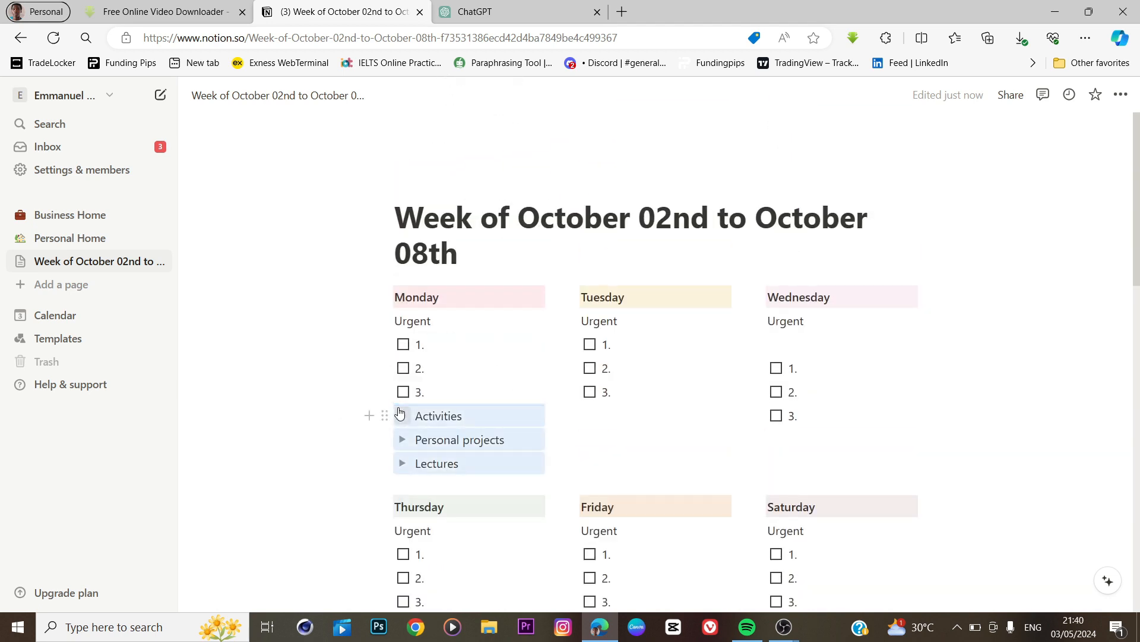
{"action": "scroll", "coordinate": [514, 469], "scroll_direction": "down", "scroll_amount": 6}
{"action": "scroll", "coordinate": [511, 472], "scroll_direction": "down", "scroll_amount": 4}
Step: Delete the blank line above Wednesday's to-do items and move a three-toggle group beneath them
{"action": "left_click_drag", "start_coordinate": [464, 315], "coordinate": [777, 426]}
{"action": "key", "text": "ctrl+z"}
{"action": "left_click", "coordinate": [787, 347]}
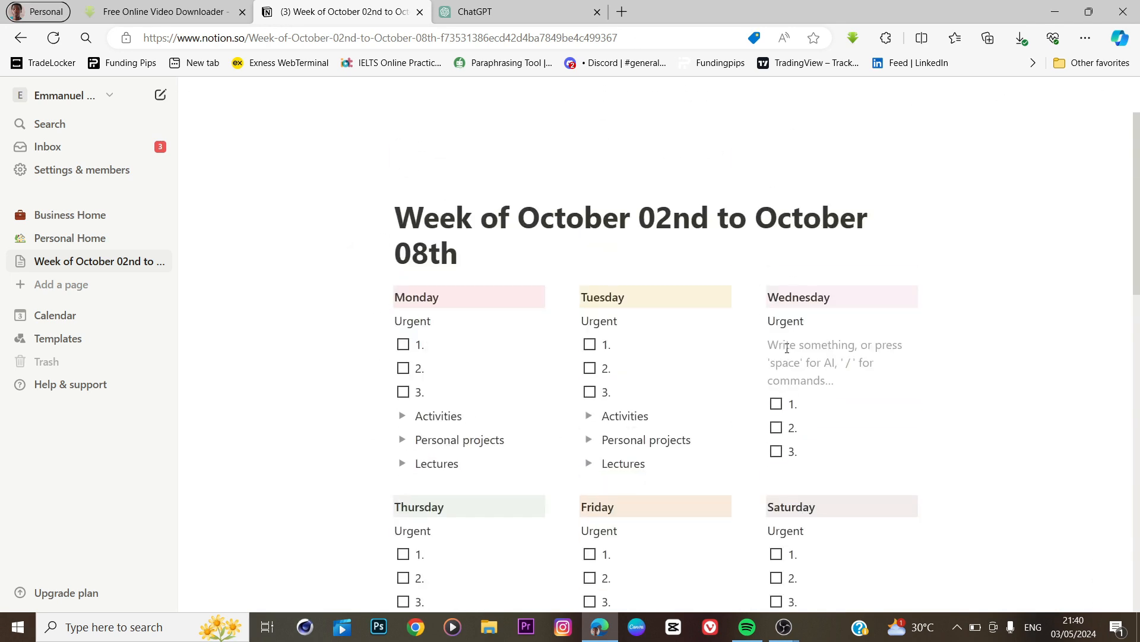
{"action": "key", "text": "BackSpace"}
{"action": "scroll", "coordinate": [653, 415], "scroll_direction": "down", "scroll_amount": 10}
{"action": "left_click_drag", "start_coordinate": [463, 341], "coordinate": [777, 405]}
Step: Move a three-toggle group under Thursday's to-do list
{"action": "scroll", "coordinate": [787, 477], "scroll_direction": "down", "scroll_amount": 6}
{"action": "scroll", "coordinate": [788, 477], "scroll_direction": "down", "scroll_amount": 4}
{"action": "left_click_drag", "start_coordinate": [461, 364], "coordinate": [406, 256]}
{"action": "scroll", "coordinate": [488, 405], "scroll_direction": "down", "scroll_amount": 6}
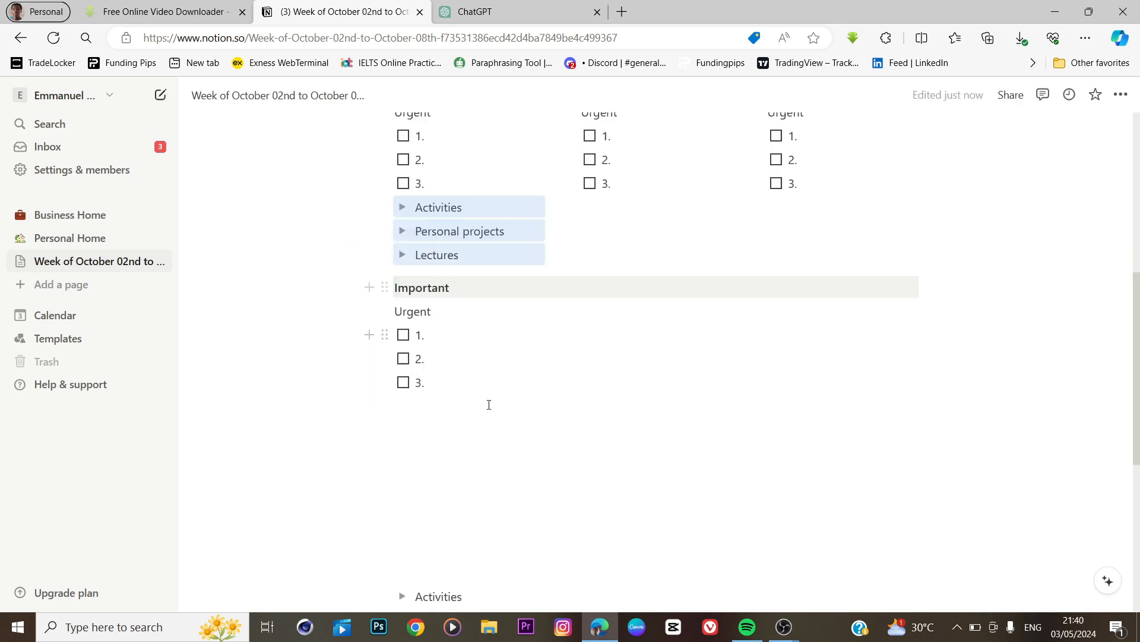
Step: Move three-toggle groups under Friday's and Saturday's to-do lists, removing the blank line after Saturday's third item
{"action": "left_click_drag", "start_coordinate": [462, 328], "coordinate": [802, 385]}
{"action": "left_click", "coordinate": [799, 323]}
{"action": "key", "text": "BackSpace"}
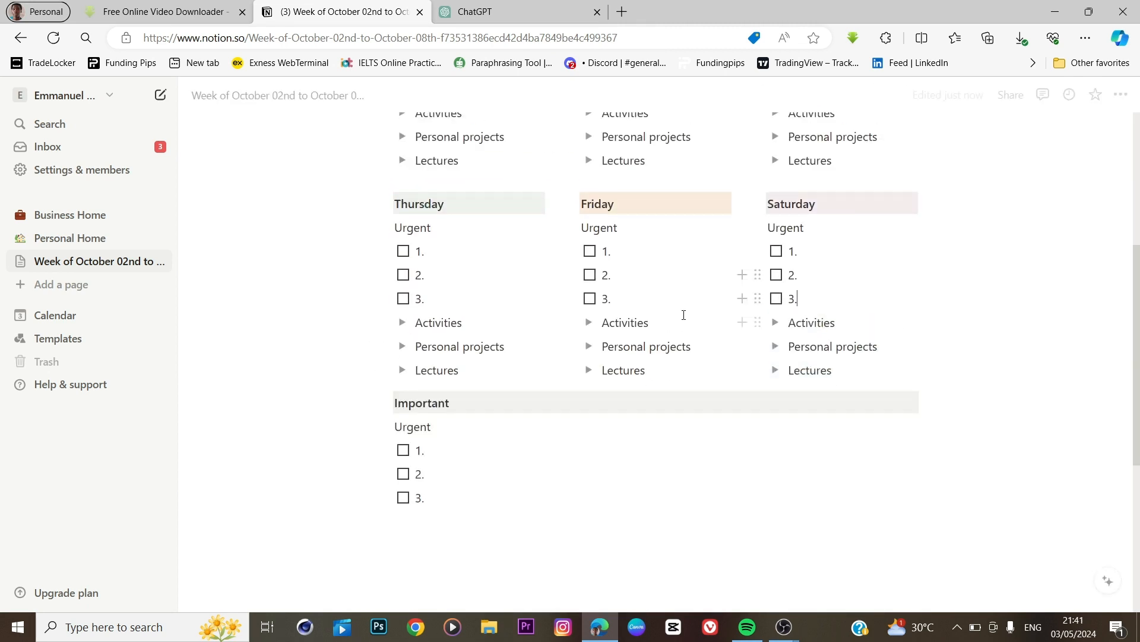
{"action": "scroll", "coordinate": [682, 315], "scroll_direction": "down", "scroll_amount": 5}
{"action": "left_click_drag", "start_coordinate": [385, 432], "coordinate": [427, 206]}
{"action": "key", "text": "ctrl+z"}
{"action": "key", "text": "ctrl+z"}
Step: Remove the blank line in Saturday's column and move the last three-toggle group under the Important section's to-do list
{"action": "scroll", "coordinate": [654, 267], "scroll_direction": "up", "scroll_amount": 4}
{"action": "left_click", "coordinate": [816, 241]}
{"action": "key", "text": "BackSpace"}
{"action": "scroll", "coordinate": [654, 297], "scroll_direction": "down", "scroll_amount": 4}
{"action": "left_click_drag", "start_coordinate": [464, 479], "coordinate": [418, 431]}
{"action": "left_click_drag", "start_coordinate": [385, 431], "coordinate": [428, 206]}
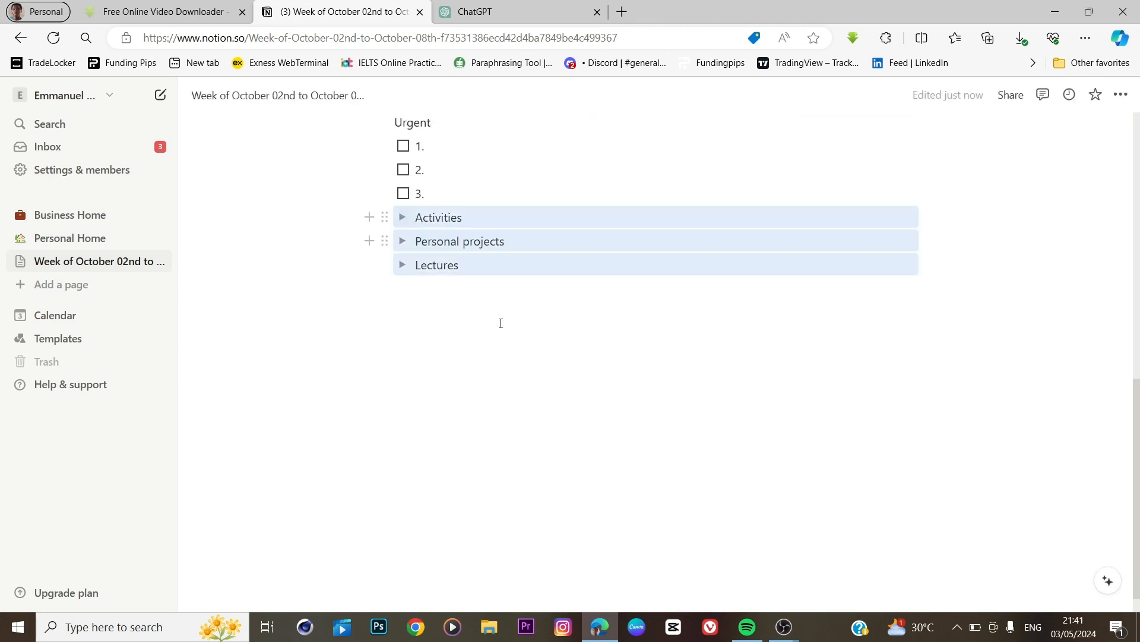
Step: Review the whole weekly planner, checking the to-do lists and toggles in each day column and in the Important section
{"action": "scroll", "coordinate": [570, 268], "scroll_direction": "up", "scroll_amount": 10}
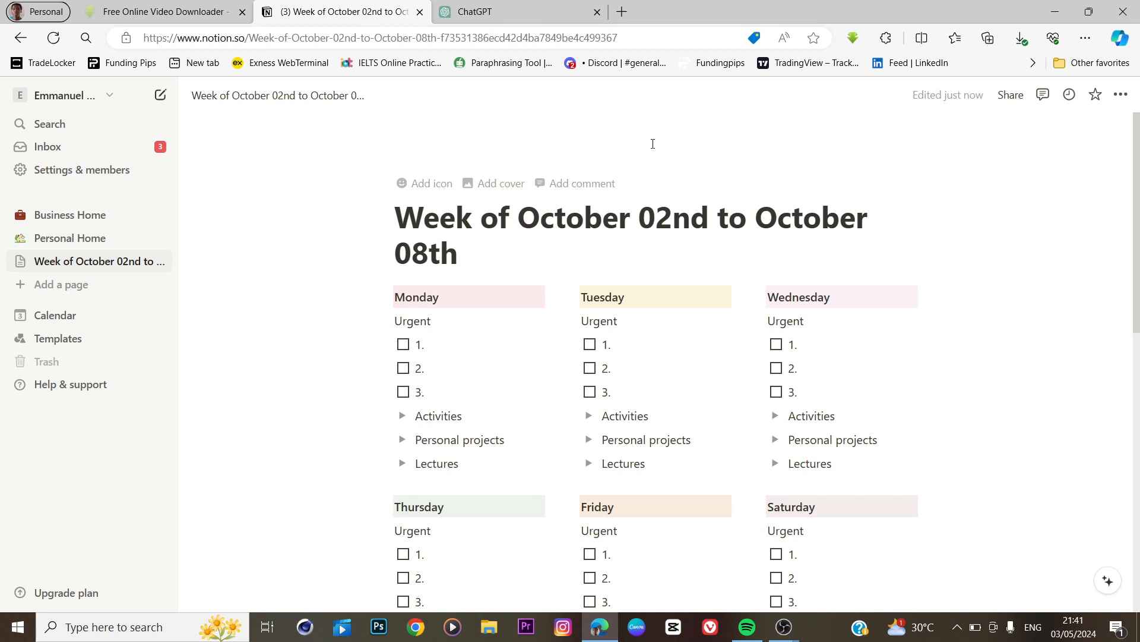
{"action": "scroll", "coordinate": [623, 261], "scroll_direction": "down", "scroll_amount": 7}
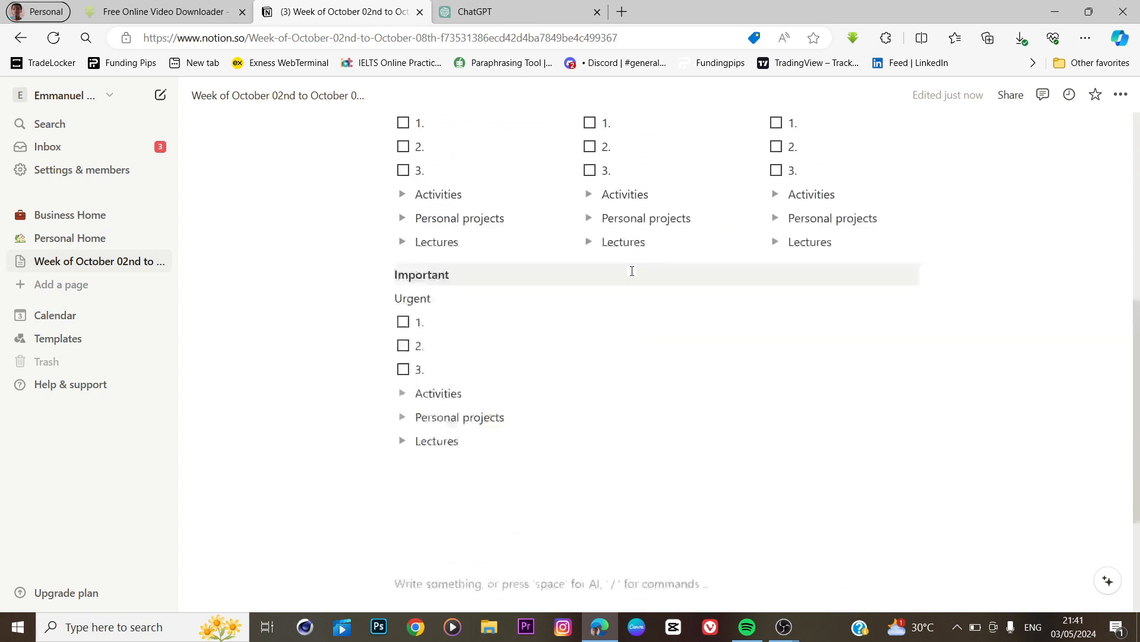
{"action": "scroll", "coordinate": [633, 271], "scroll_direction": "up", "scroll_amount": 7}
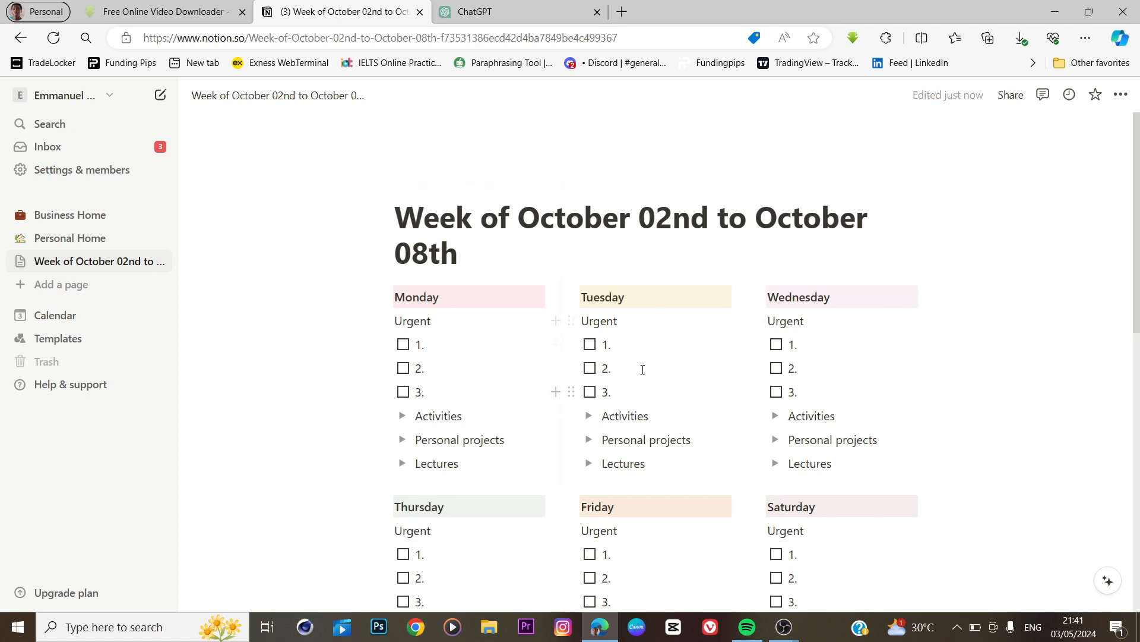
{"action": "scroll", "coordinate": [520, 311], "scroll_direction": "down", "scroll_amount": 3}
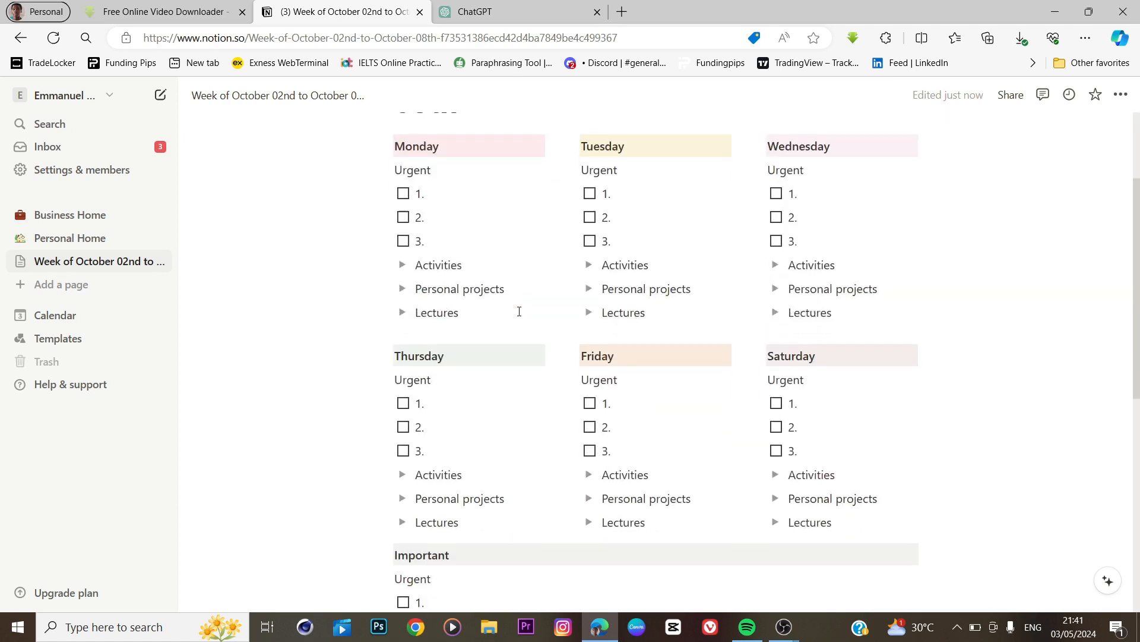
{"action": "scroll", "coordinate": [489, 226], "scroll_direction": "up", "scroll_amount": 3}
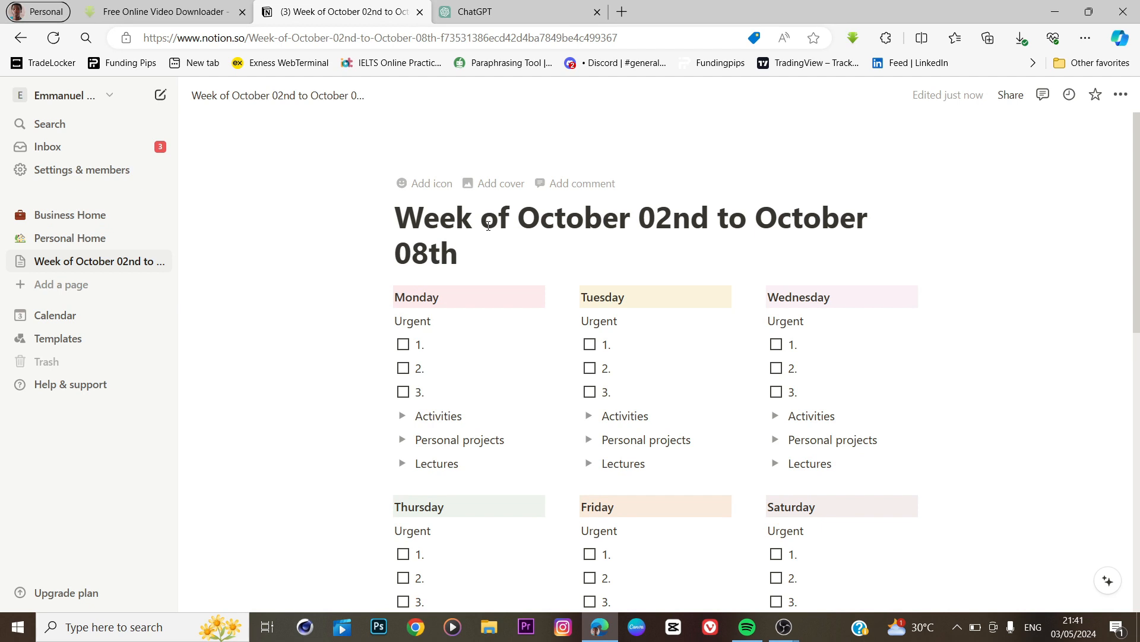
{"action": "scroll", "coordinate": [488, 226], "scroll_direction": "down", "scroll_amount": 3}
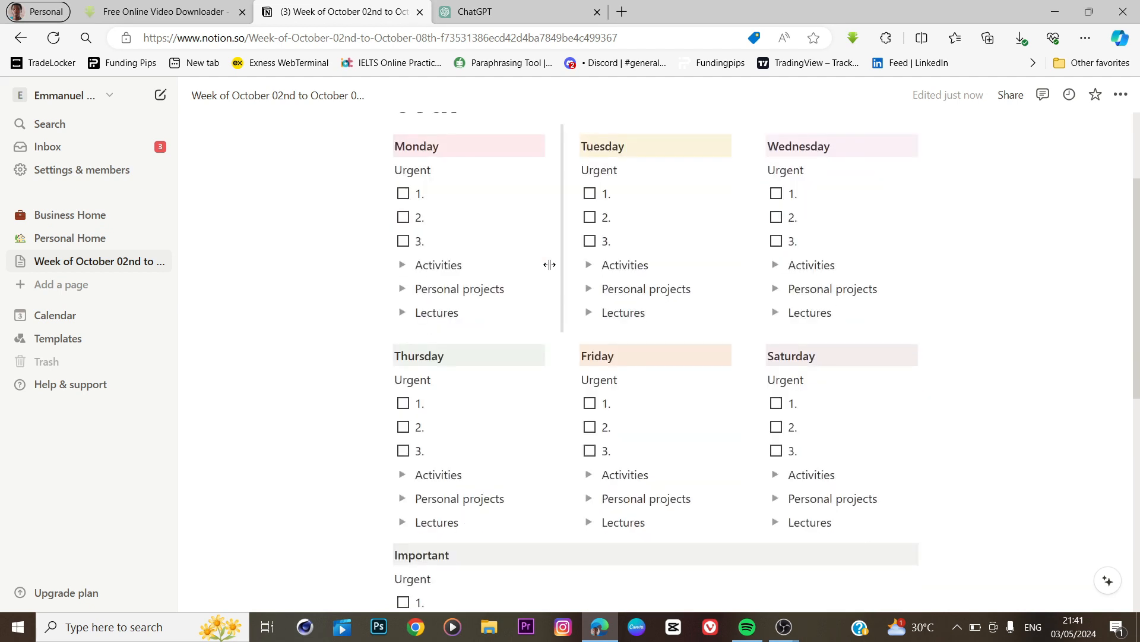